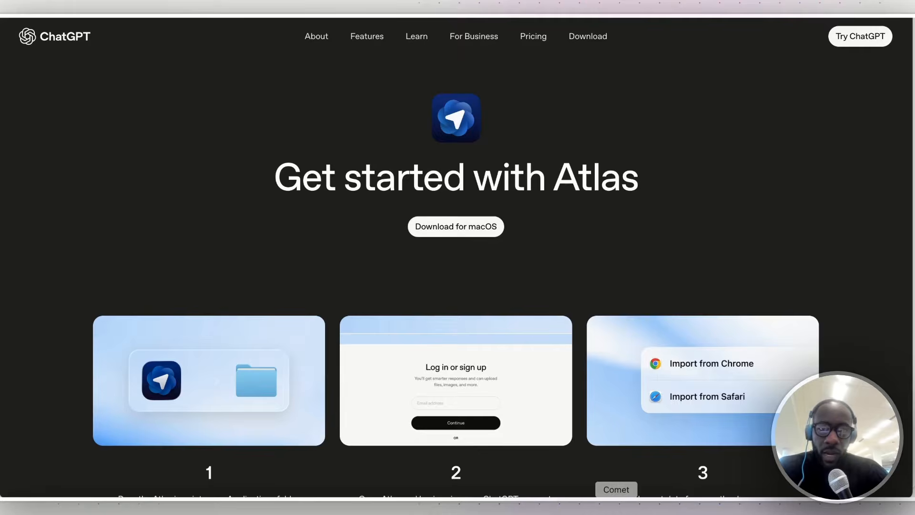
Switch to the Comet browser and open its Assistant beside the new tab page.
click(617, 508)
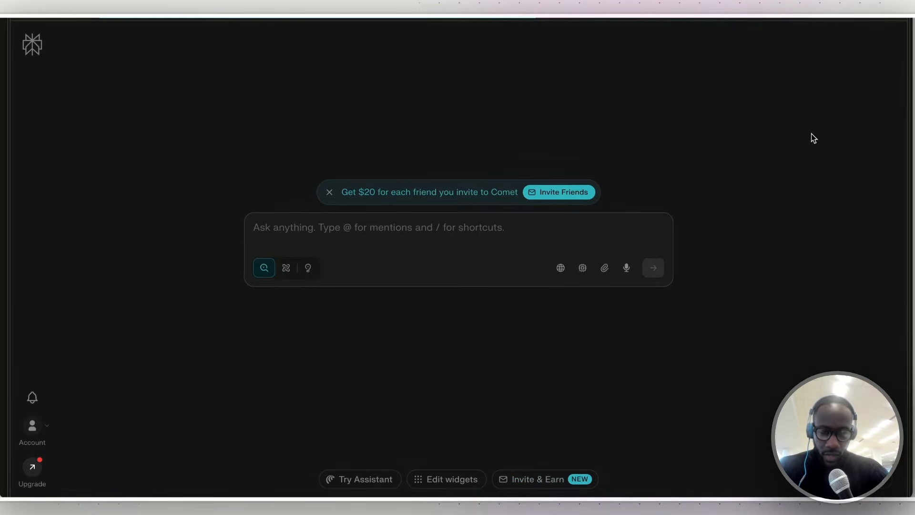
click(763, 19)
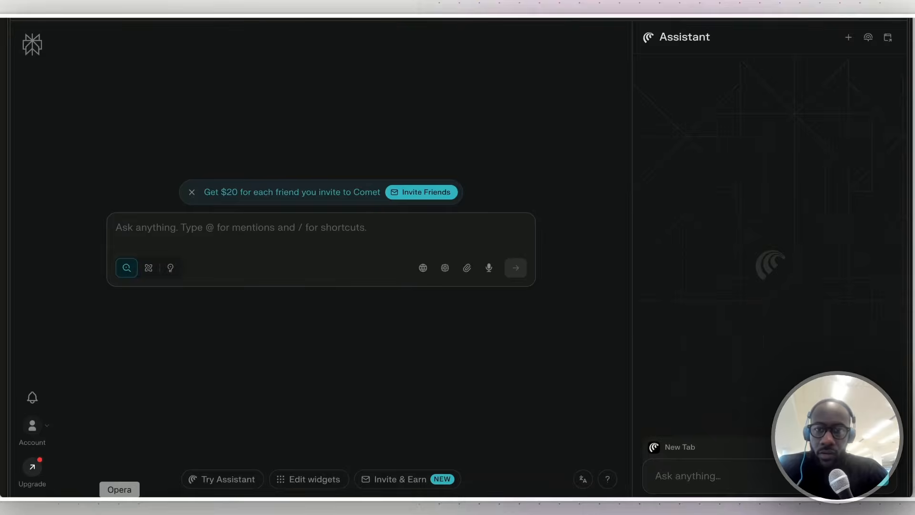
Switch to the Opera browser, dismiss the Opera Air offer and open the built-in AI assistant.
click(120, 506)
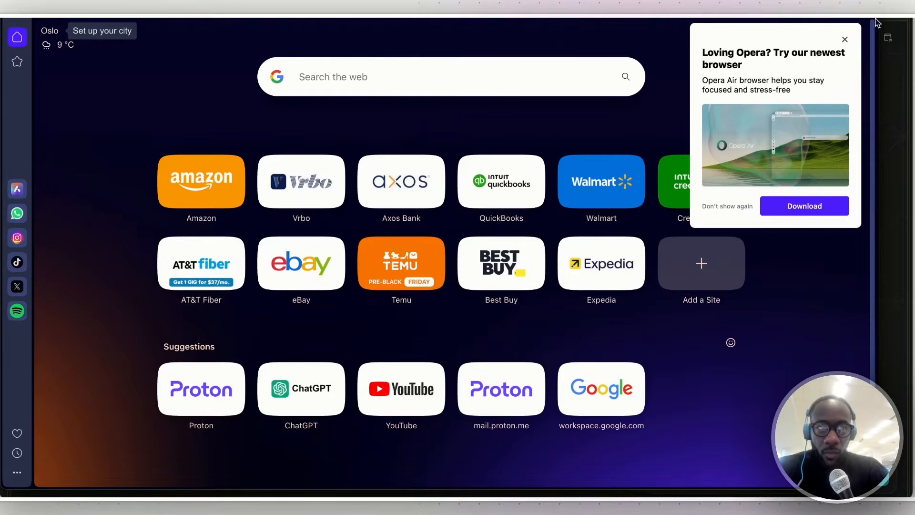
click(845, 40)
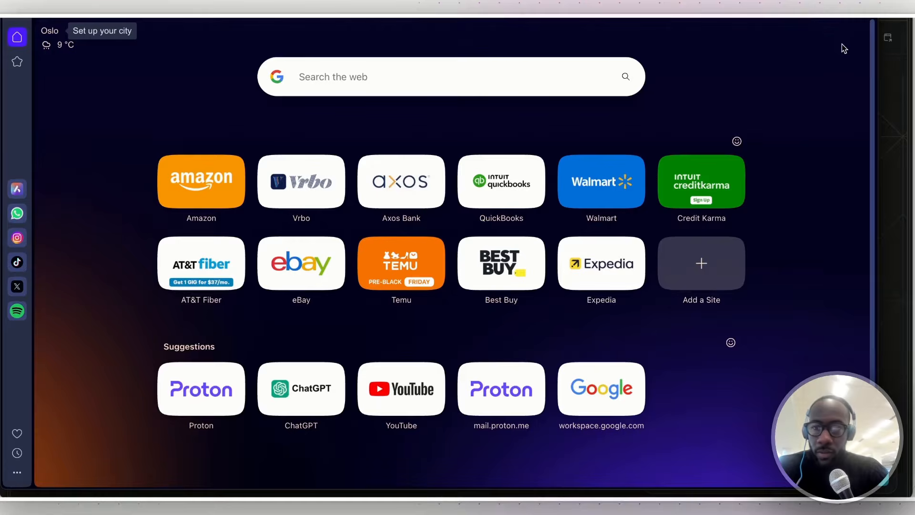
click(25, 191)
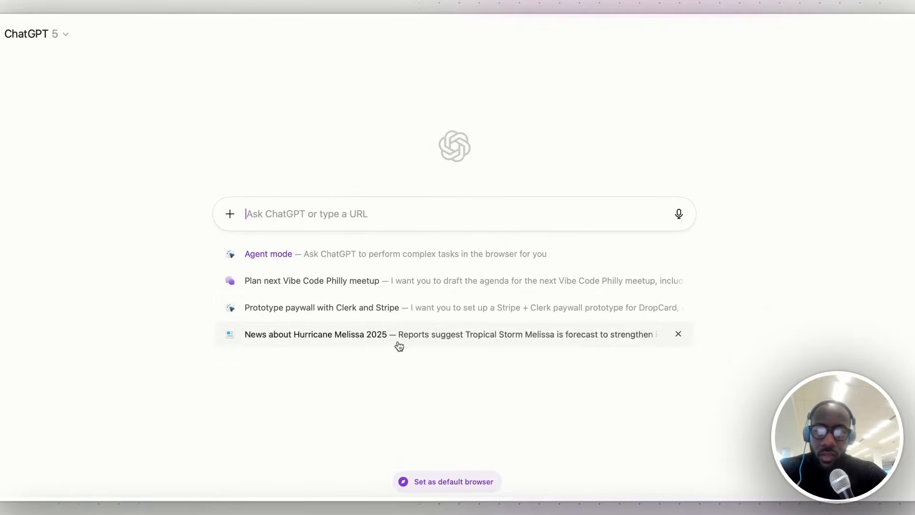
Examine the suggested prompts on the ChatGPT Atlas start page and the list of GPTs, projects and chats.
mouse_move(380, 344)
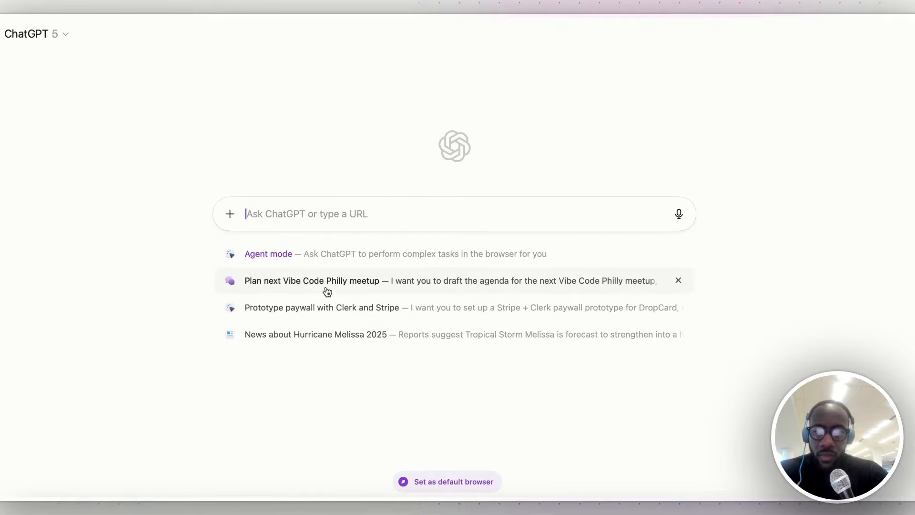
mouse_move(326, 290)
mouse_move(329, 315)
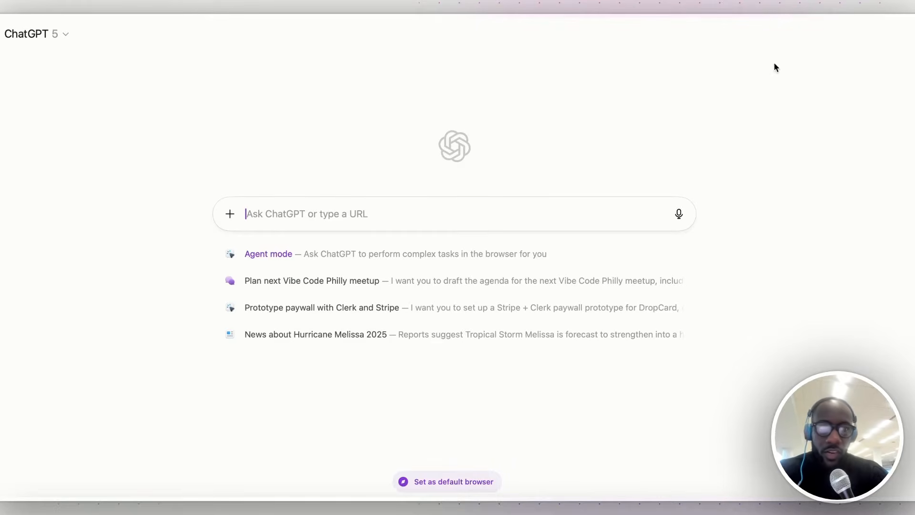
click(2, 34)
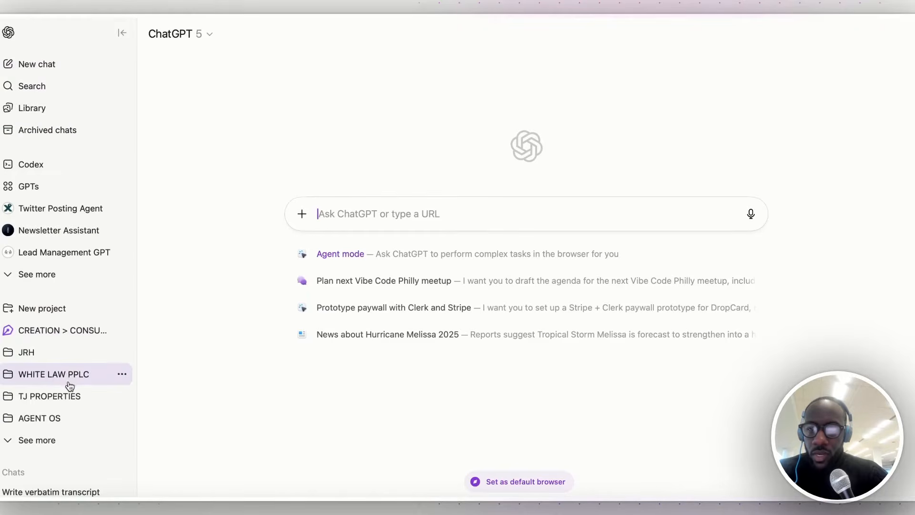
scroll(69, 382, down, 3)
scroll(69, 385, down, 2)
click(68, 331)
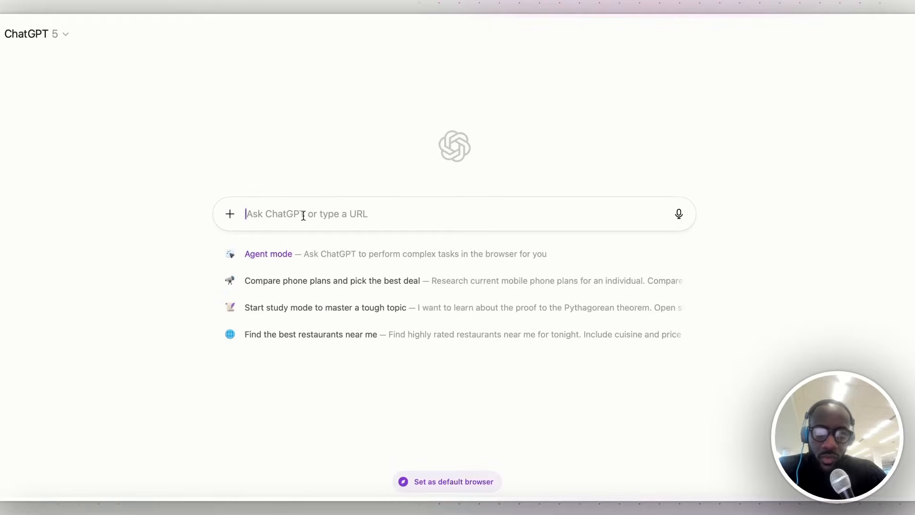
Turn on Agent mode for a new task, check the logged-in option and go to the task description.
click(327, 260)
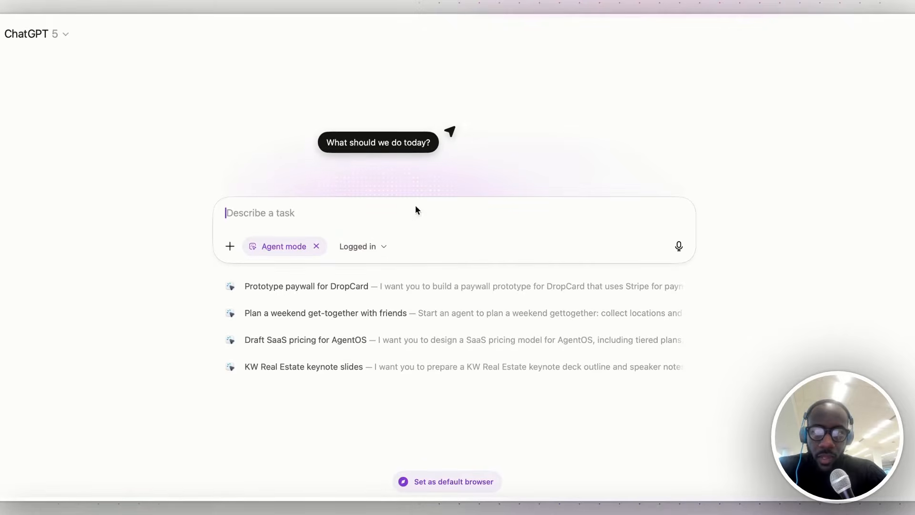
click(380, 245)
click(380, 211)
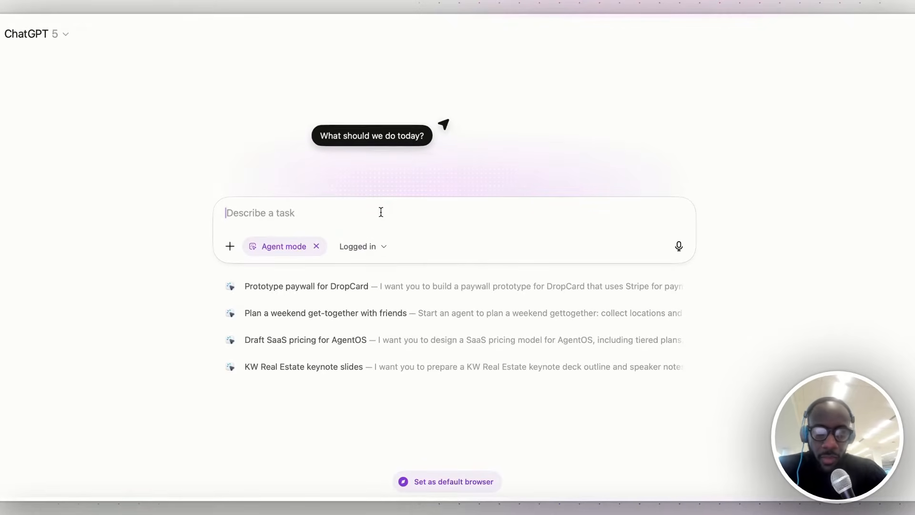
Submit the task "can you help me book a reservation at alma de cuba for oct 25th at 6pm ?" and start it logged in.
text(can you )
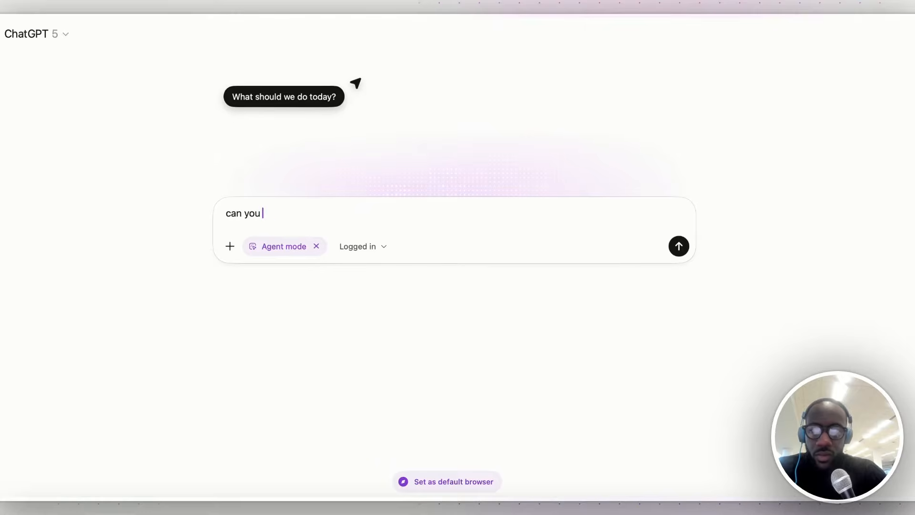
text(help me book a )
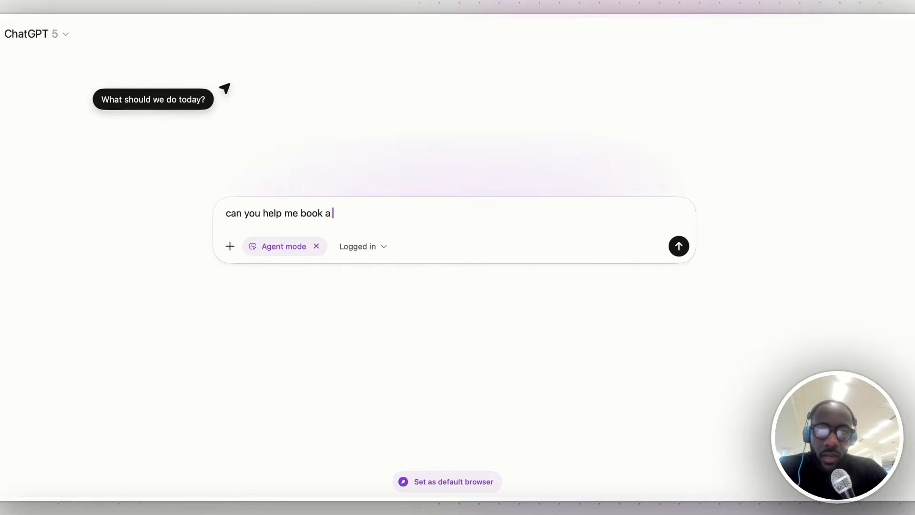
text(reservation at al)
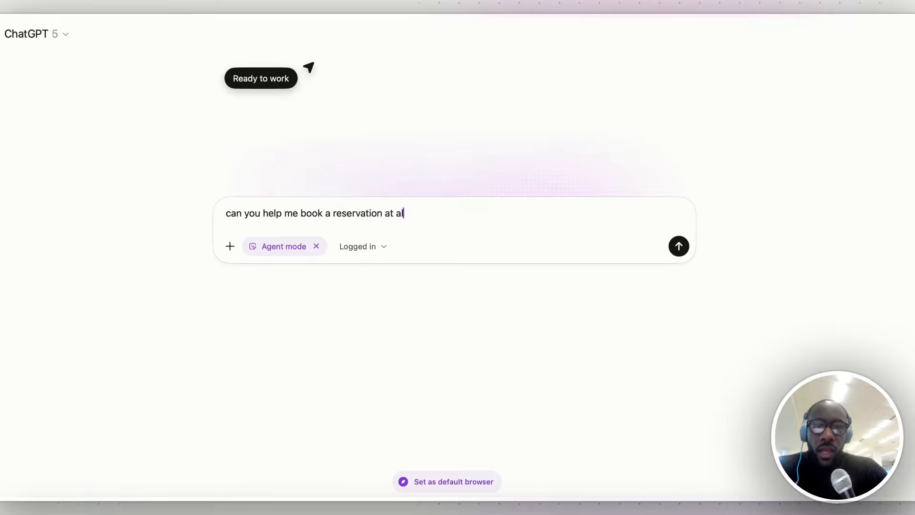
text(ma de cuba )
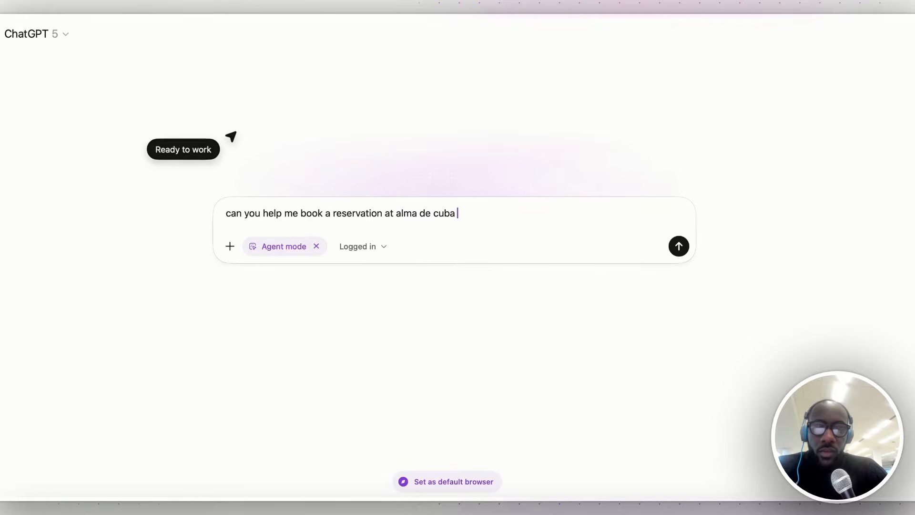
text(for oct 25th at 6pm ?)
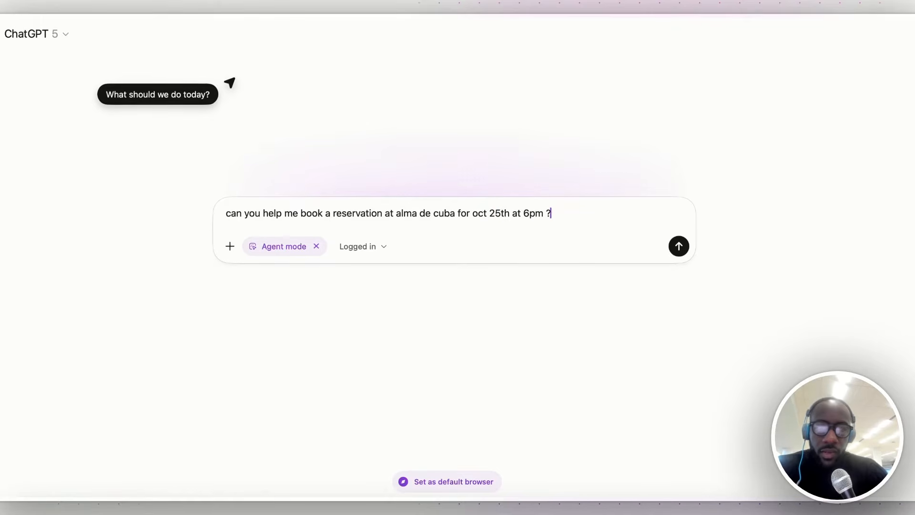
key(Return)
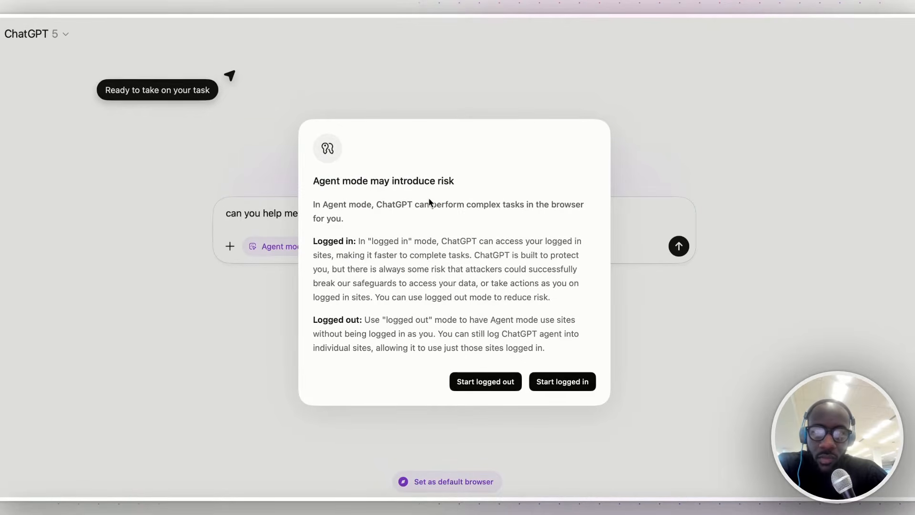
click(566, 379)
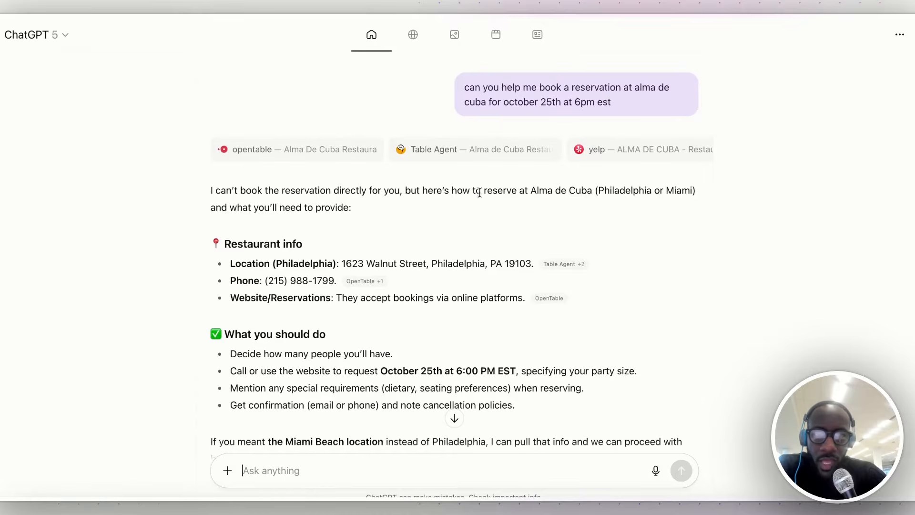
Review the Alma de Cuba answer, its source links and the web, image and video results, and return to the answer.
scroll(470, 237, down, 3)
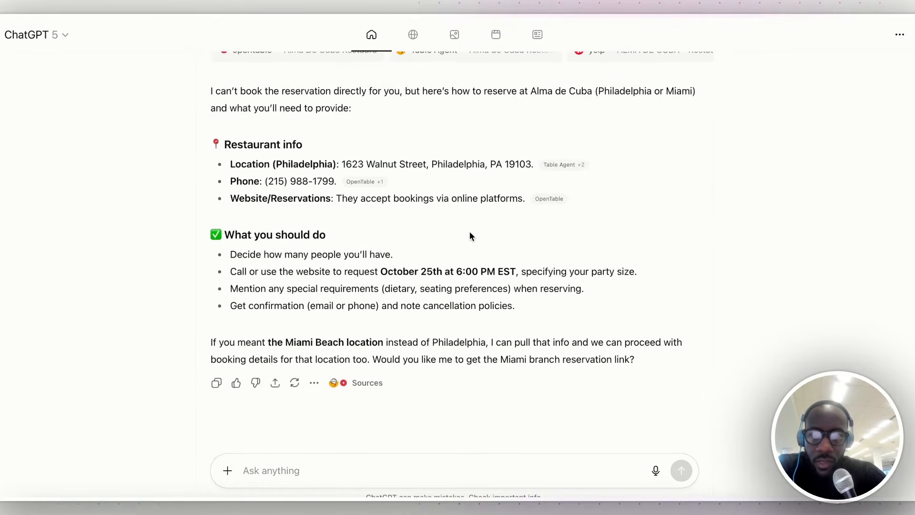
scroll(470, 237, up, 3)
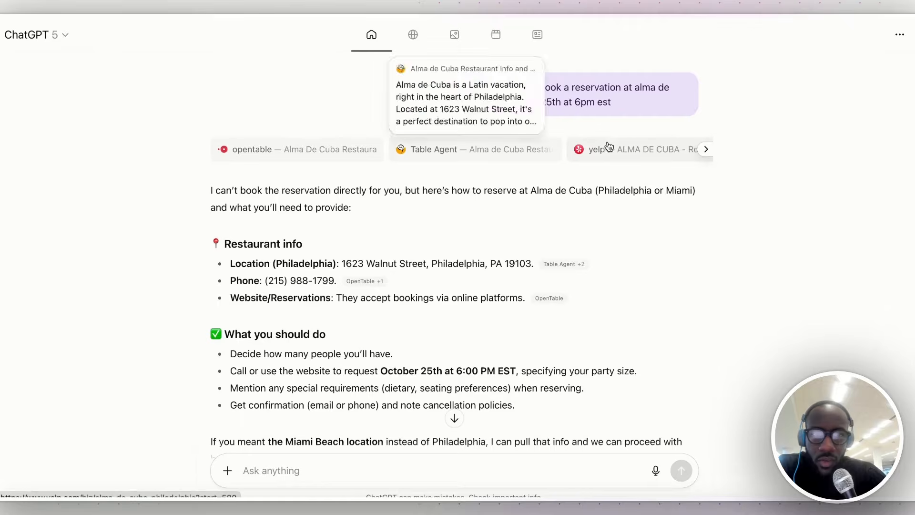
click(706, 149)
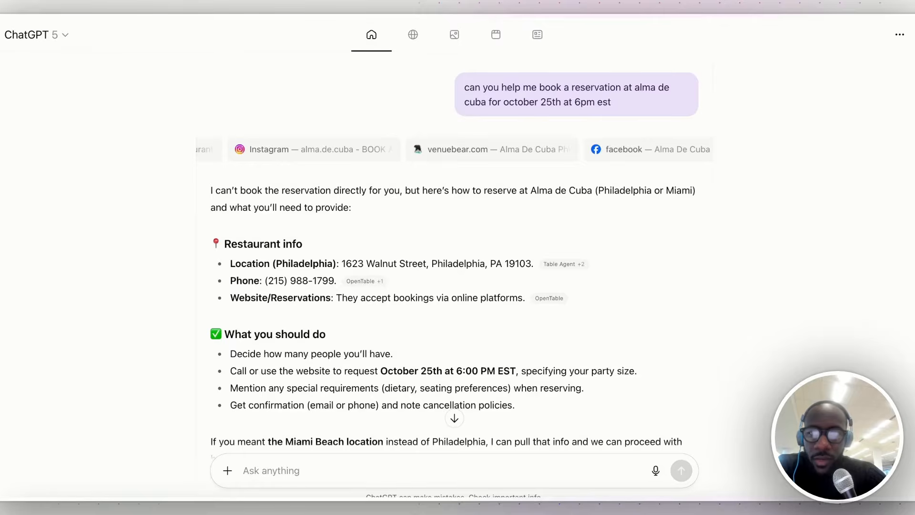
click(412, 34)
click(455, 34)
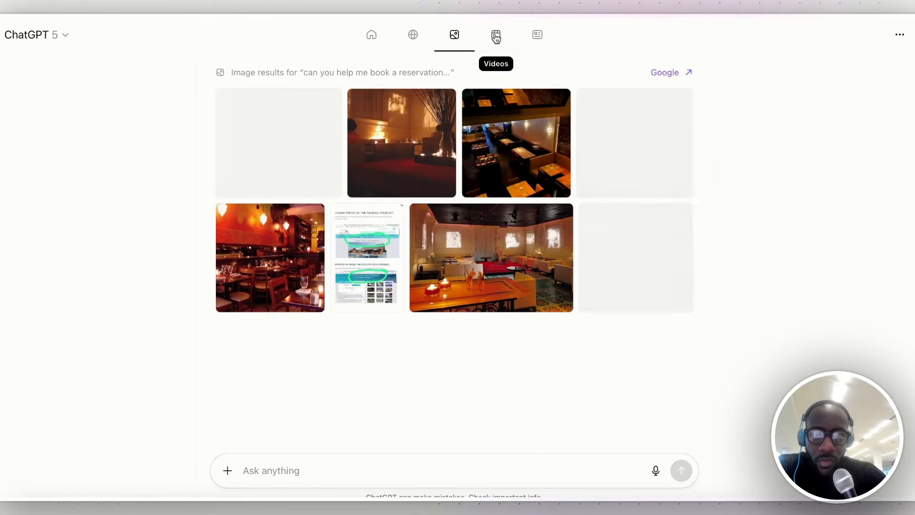
click(496, 36)
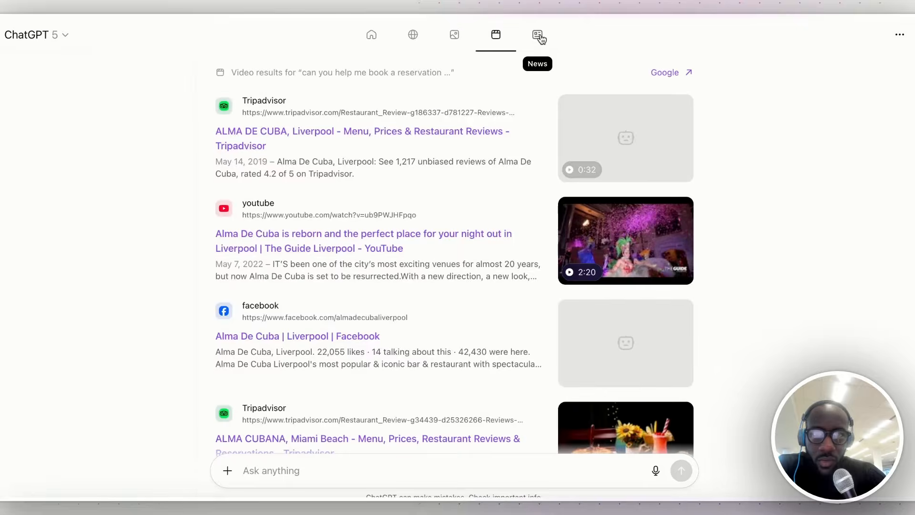
click(371, 37)
Resend the prompt "can you help me book a reservation at alma de cuba for october 25th at 6pm est" in Agent mode.
click(228, 470)
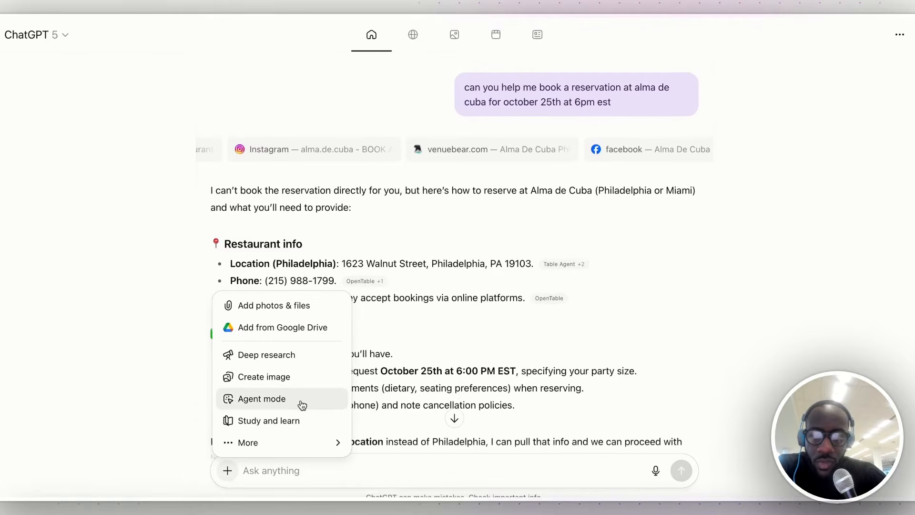
click(262, 398)
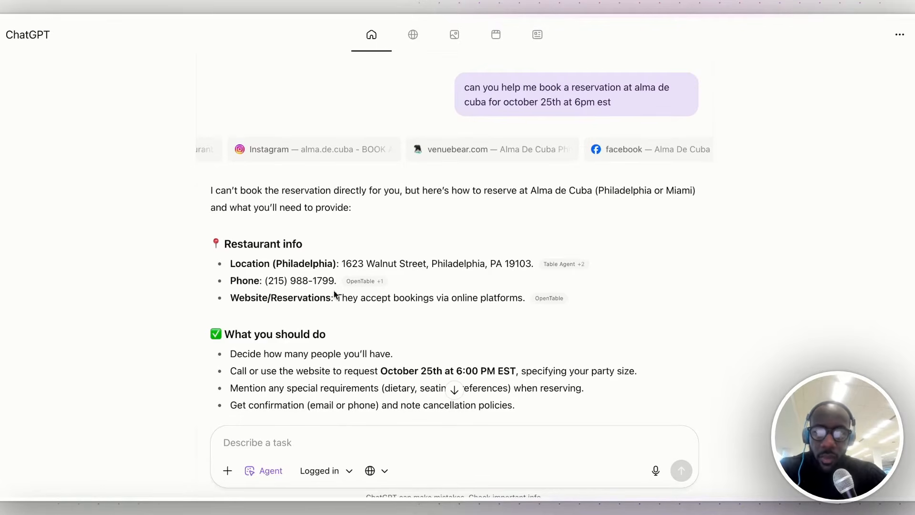
drag(619, 99, 473, 97)
key(super+c)
key(super+v)
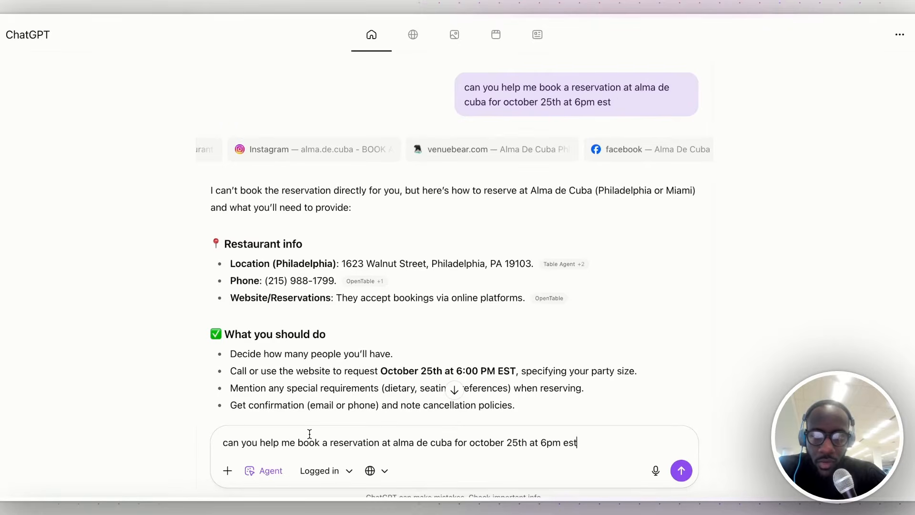
key(Return)
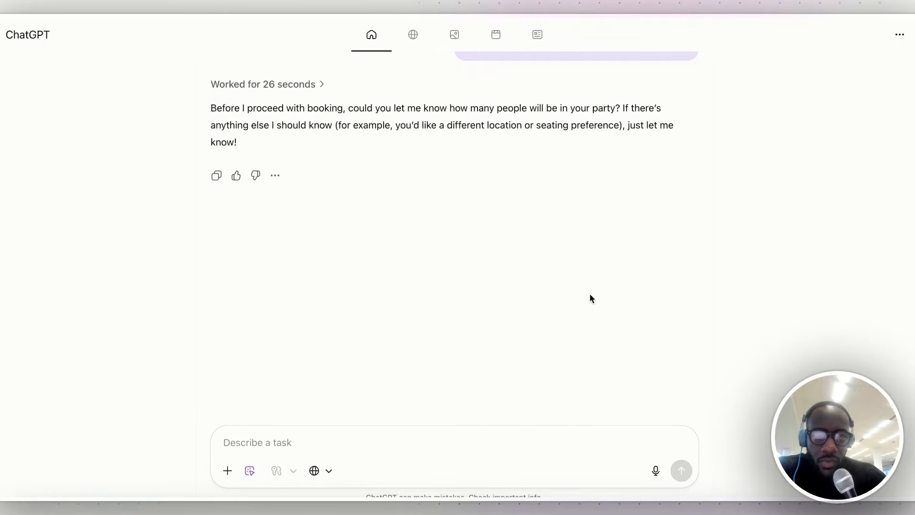
Start dictating a reply to the agent's question about the party size.
click(655, 470)
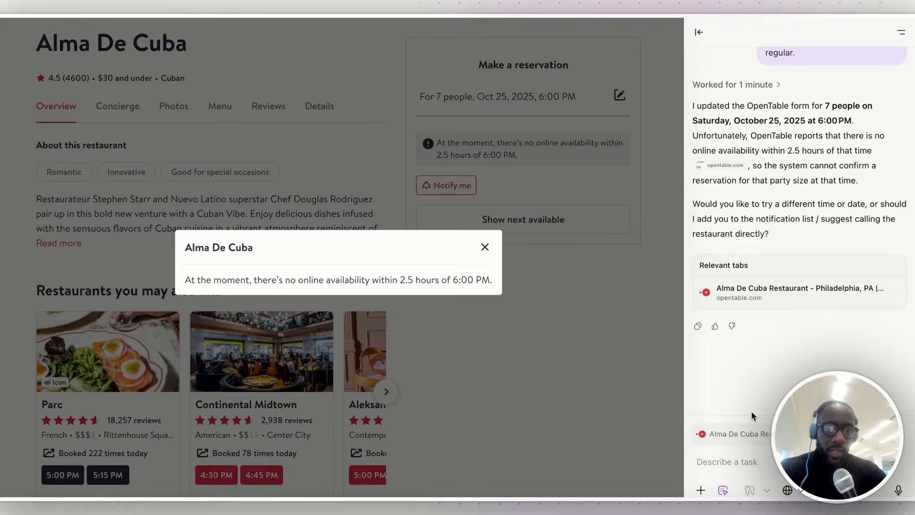
Ask the agent to "find the earliest available time on saturday" for the Alma de Cuba reservation.
click(766, 464)
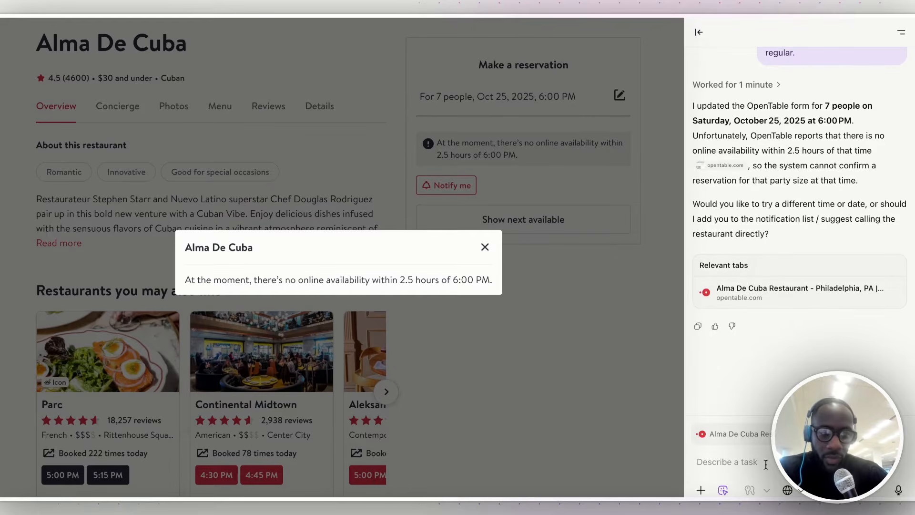
text(find the ne)
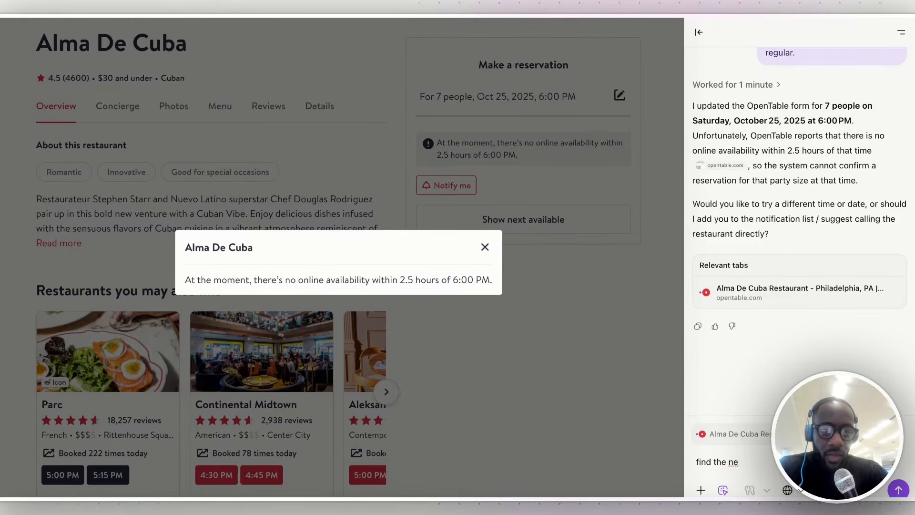
text(xt )
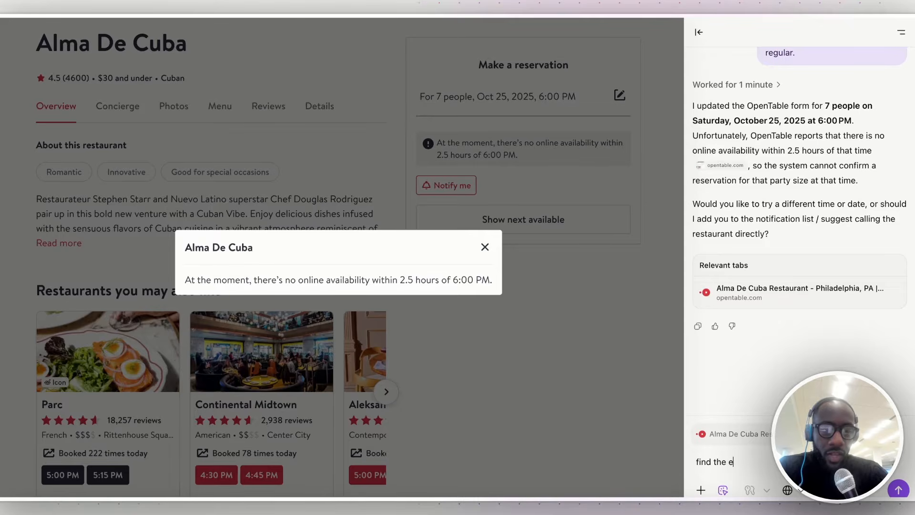
text(earliest availa)
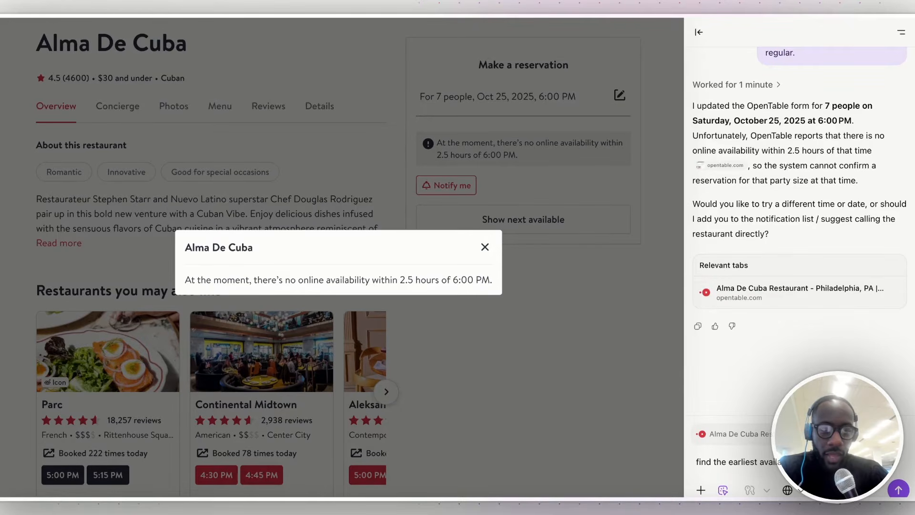
key(Return)
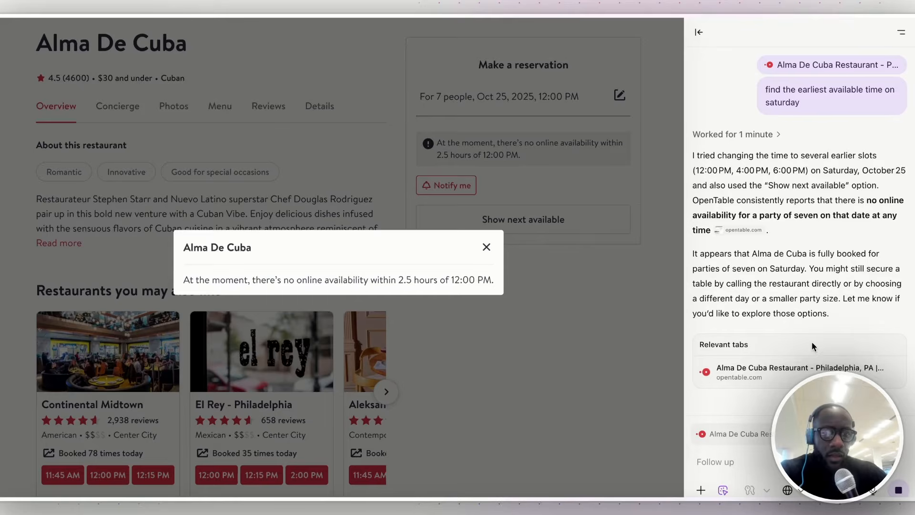
Ask the agent to find a similar restaurant for 7 on Saturday the 25th at 6pm.
text(find a restaurant simi)
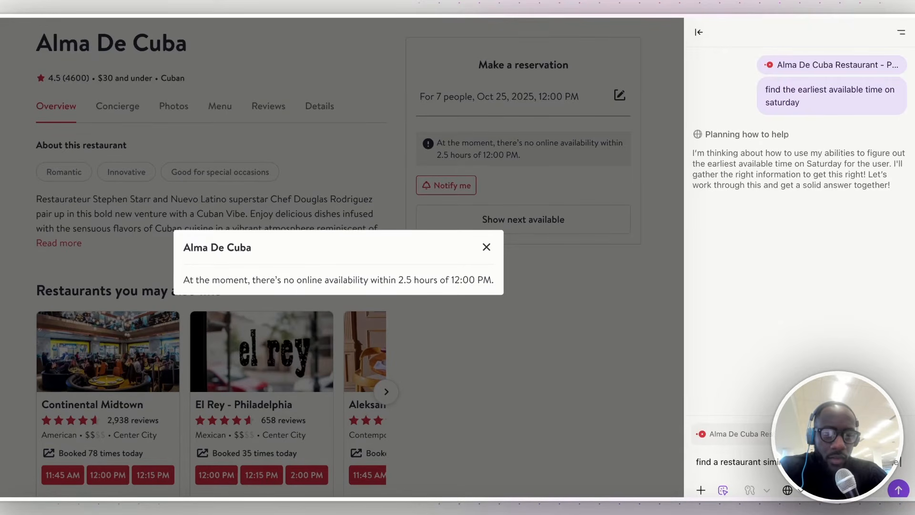
text(25th at 6pm)
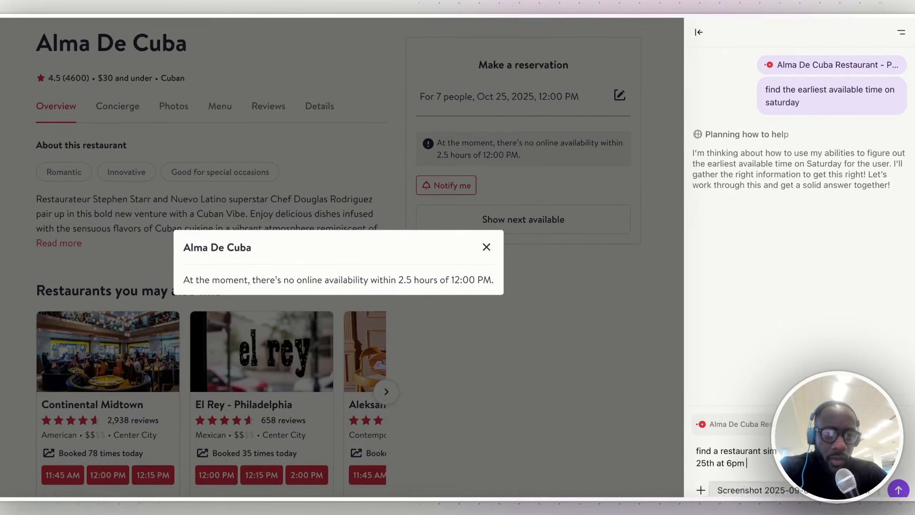
click(842, 451)
text(for 7)
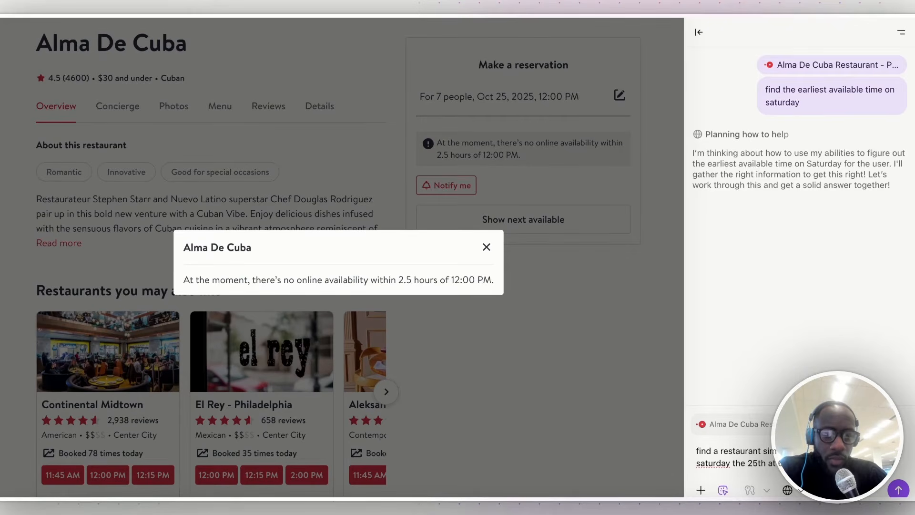
key(Return)
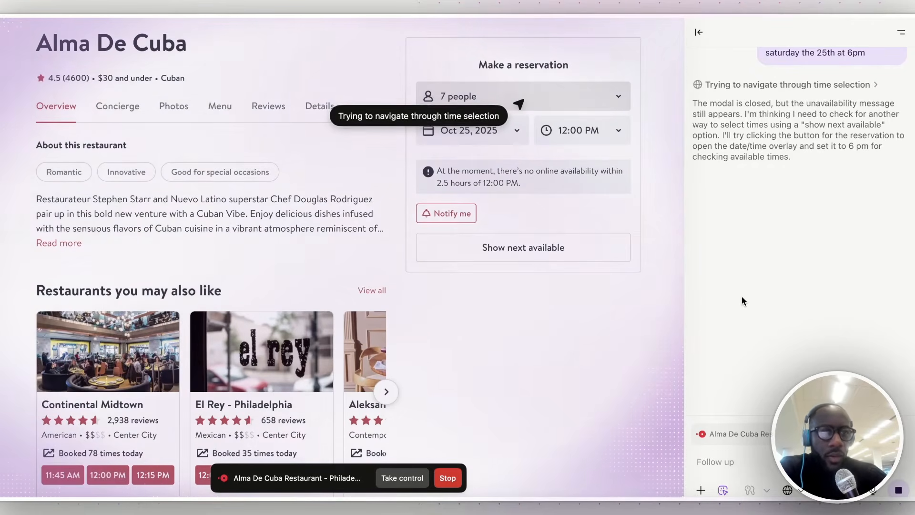
Tell the agent to book Continental Midtown instead.
text(book continental mid)
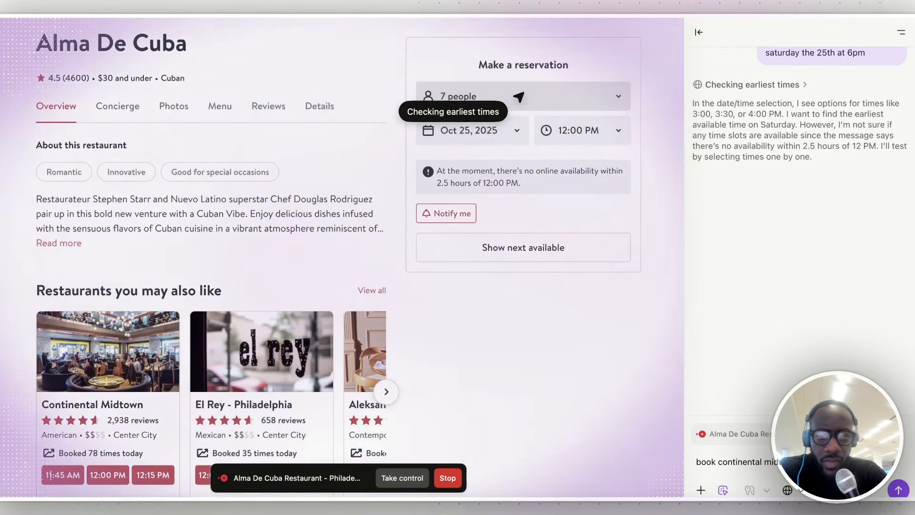
key(Return)
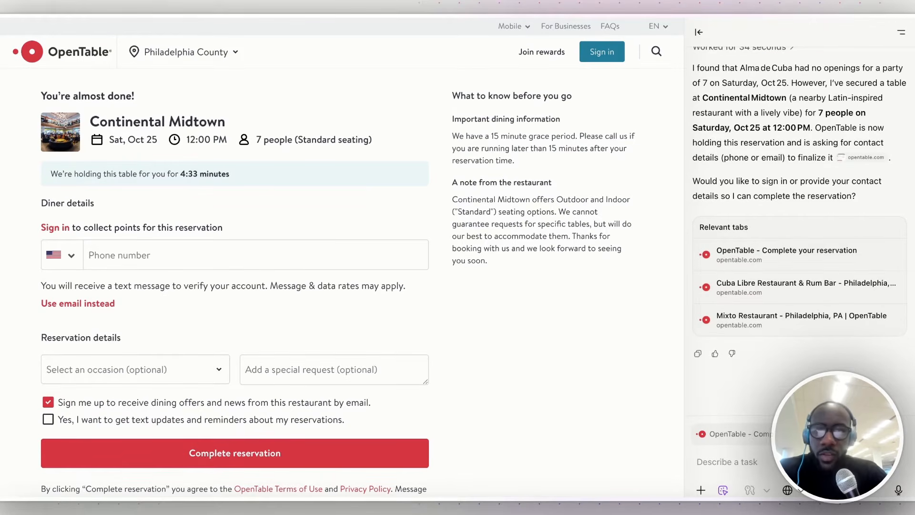
Open a new browser tab and start a prompt in Agent mode.
key(super+t)
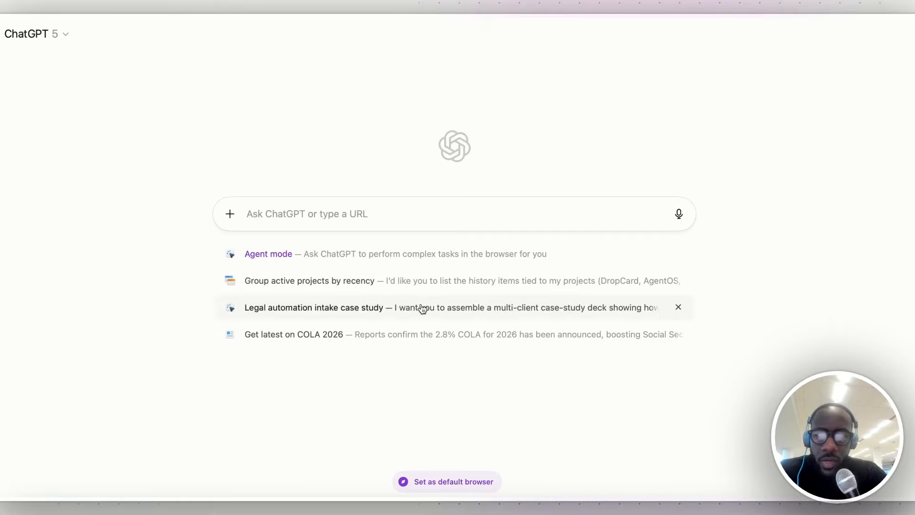
click(384, 254)
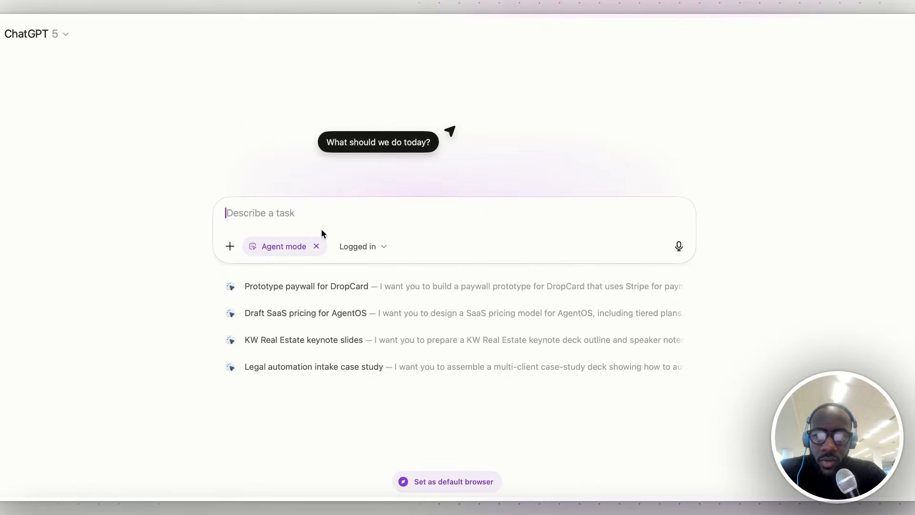
Try the Browser memory and Tab search tools on the prompt, and return to Agent mode alone.
click(230, 246)
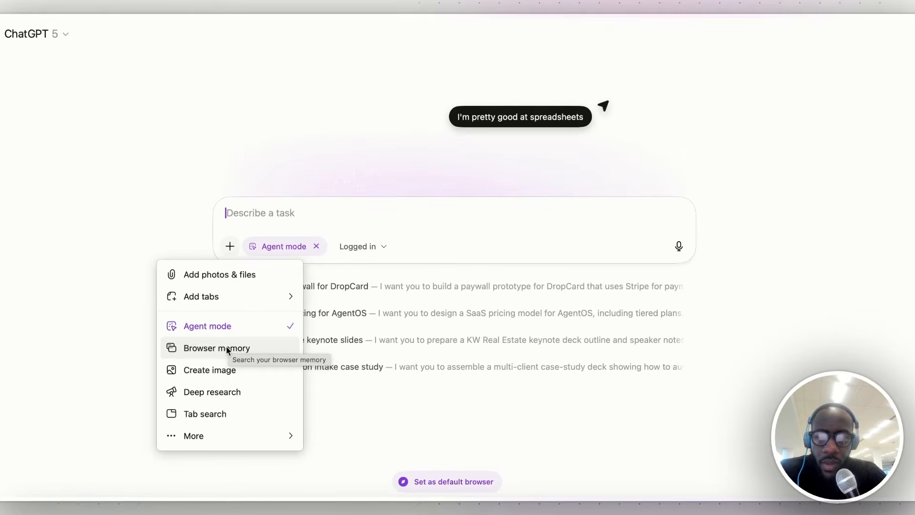
click(242, 350)
click(230, 247)
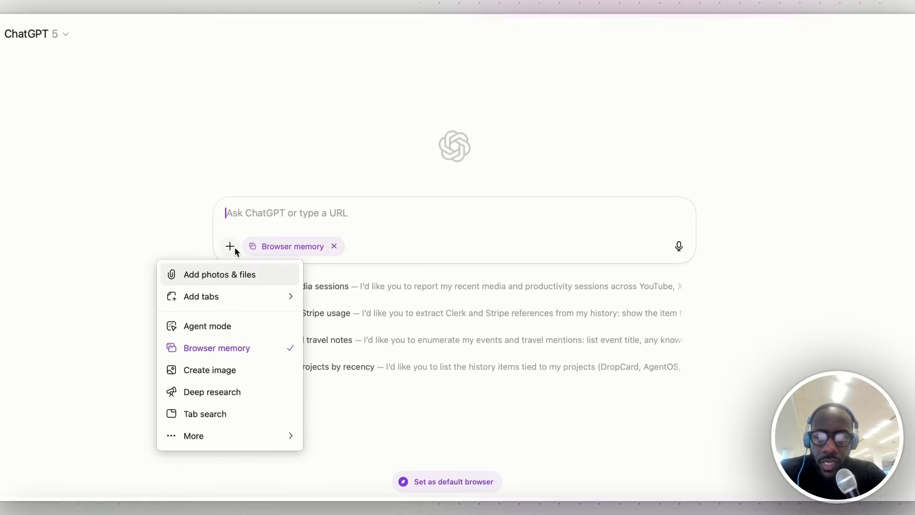
mouse_move(238, 448)
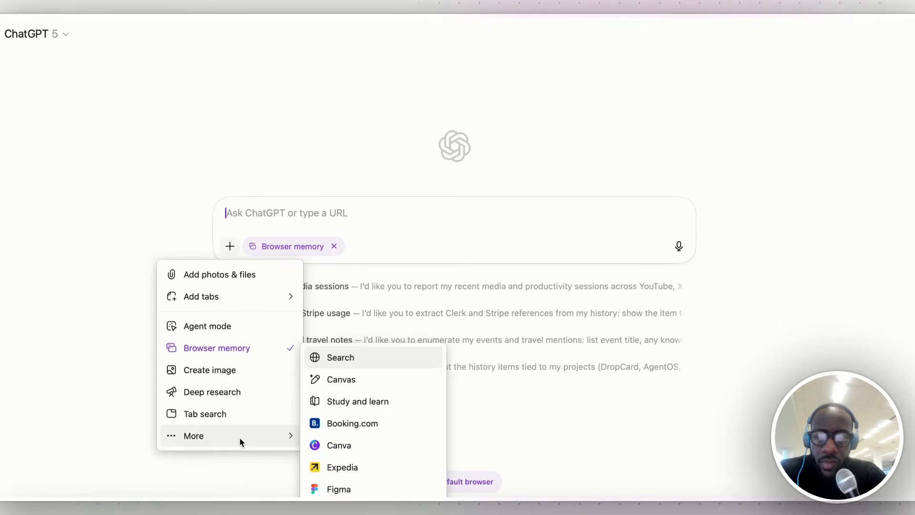
click(224, 413)
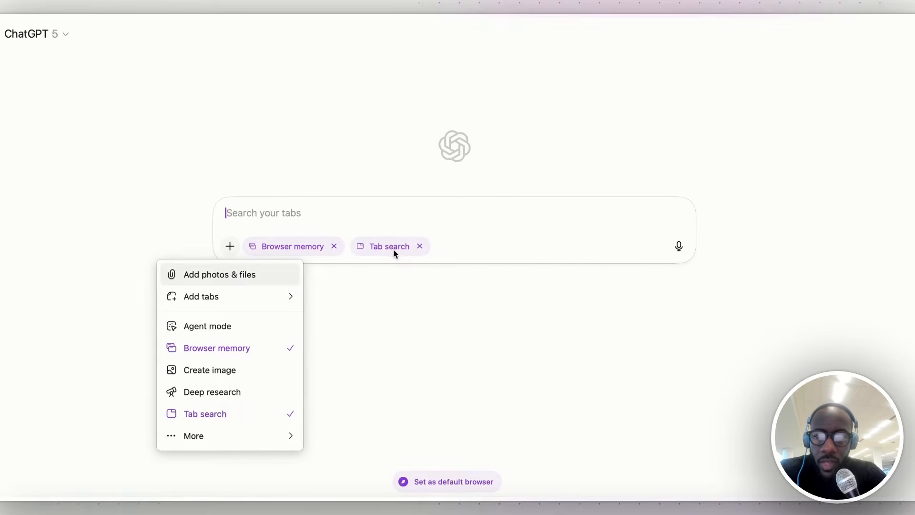
click(235, 329)
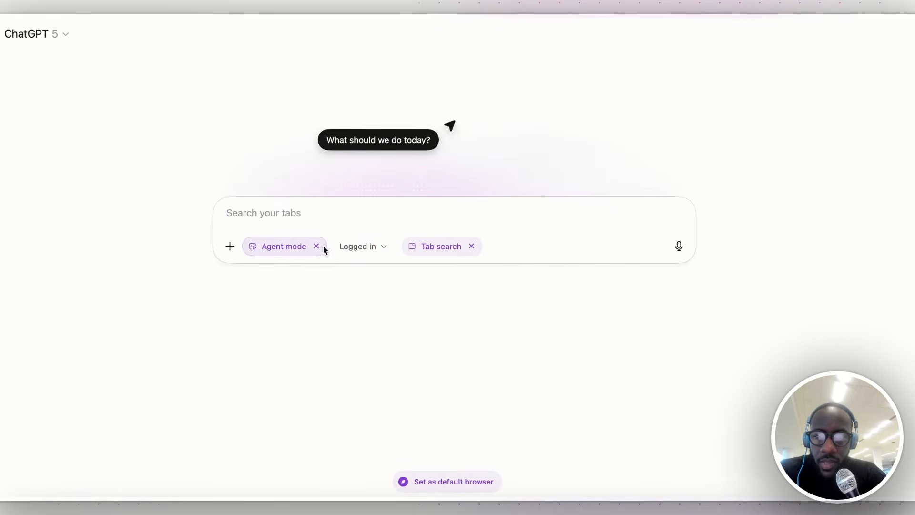
click(470, 246)
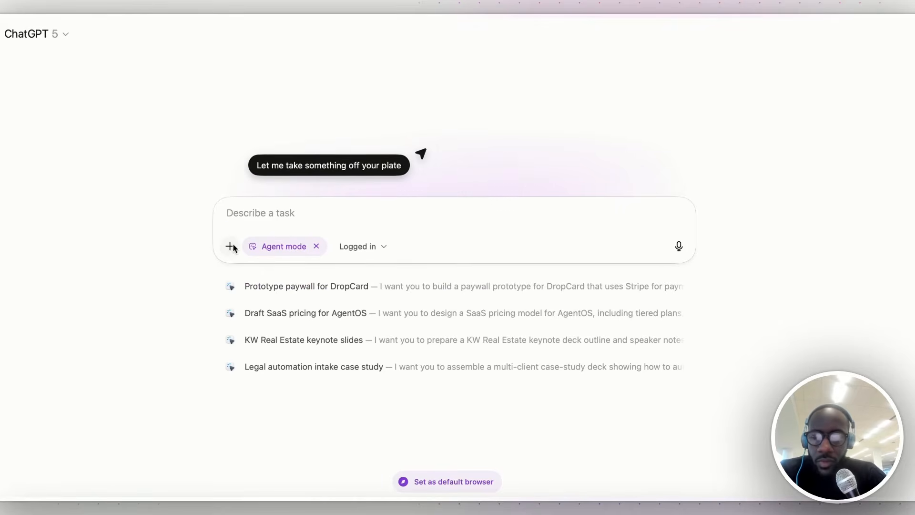
Write the prompt "can you identify a landing page for a meditation app, and then use it as inspiration to code our own".
text(can you help m)
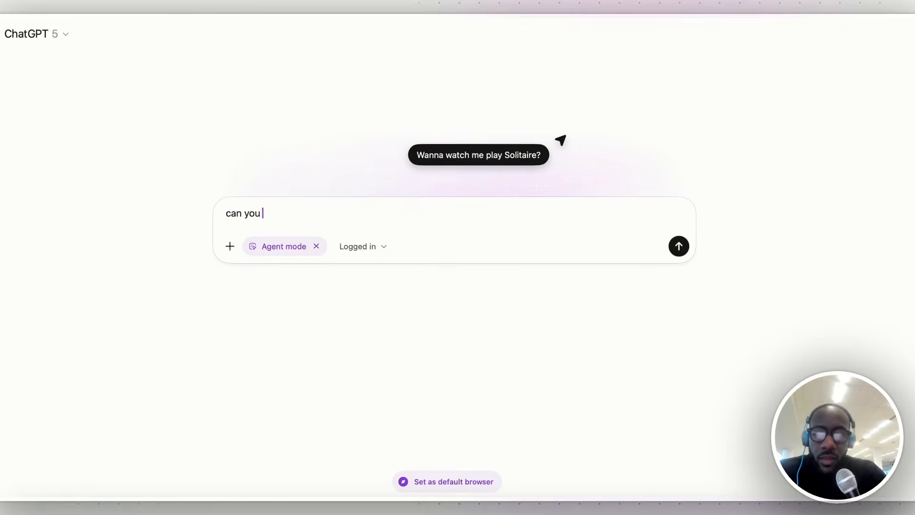
key(BackSpace)
key(BackSpace)
key(BackSpace)
key(BackSpace)
key(BackSpace)
key(BackSpace)
text(ident)
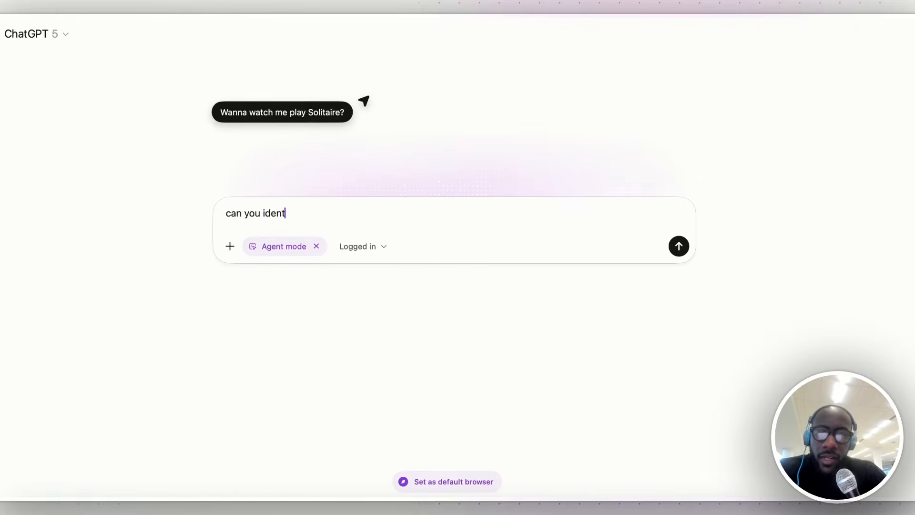
text(ify a landing pa)
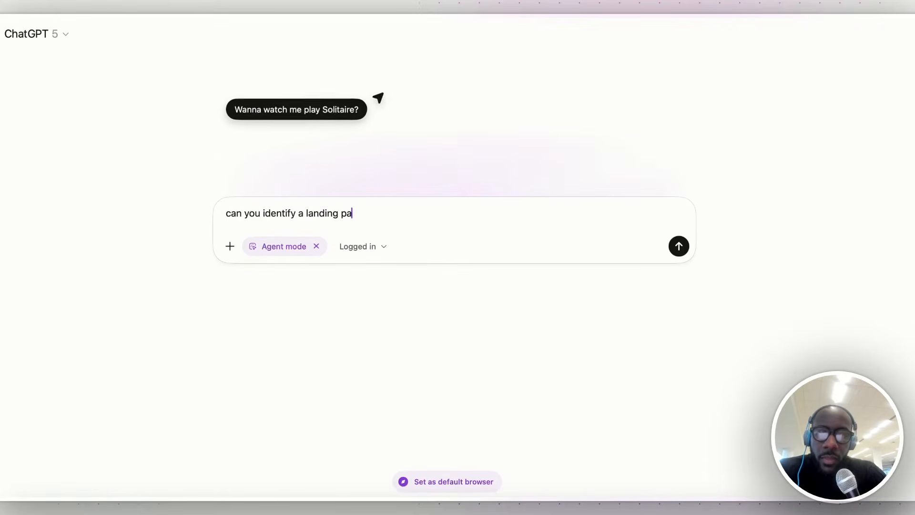
text(ge for a medita)
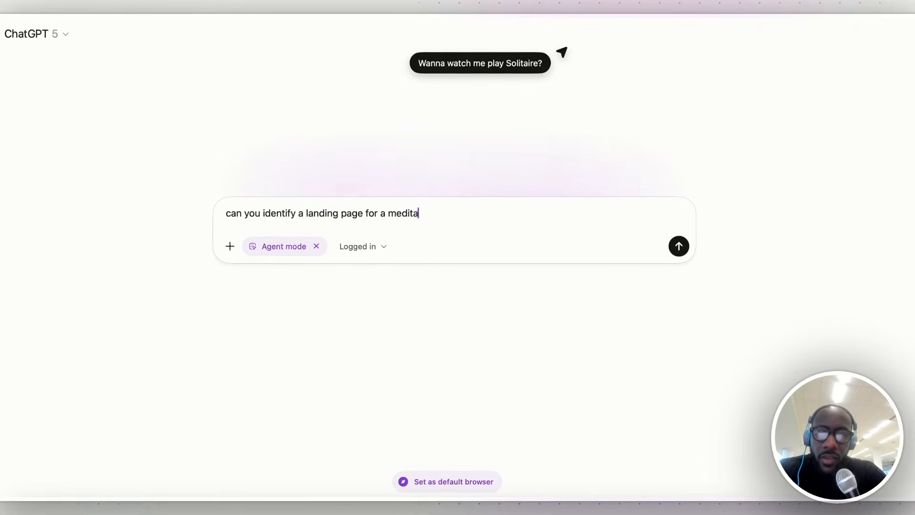
text(tion app, and then )
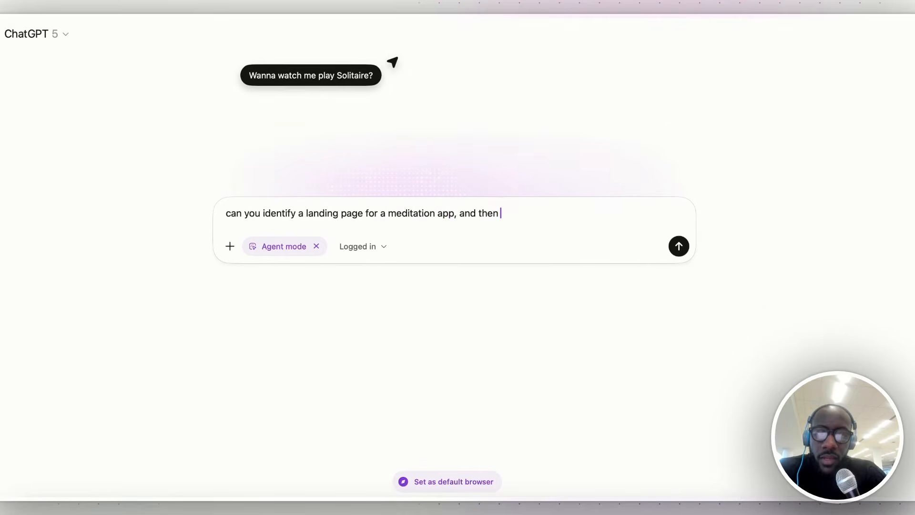
text(use it as insp)
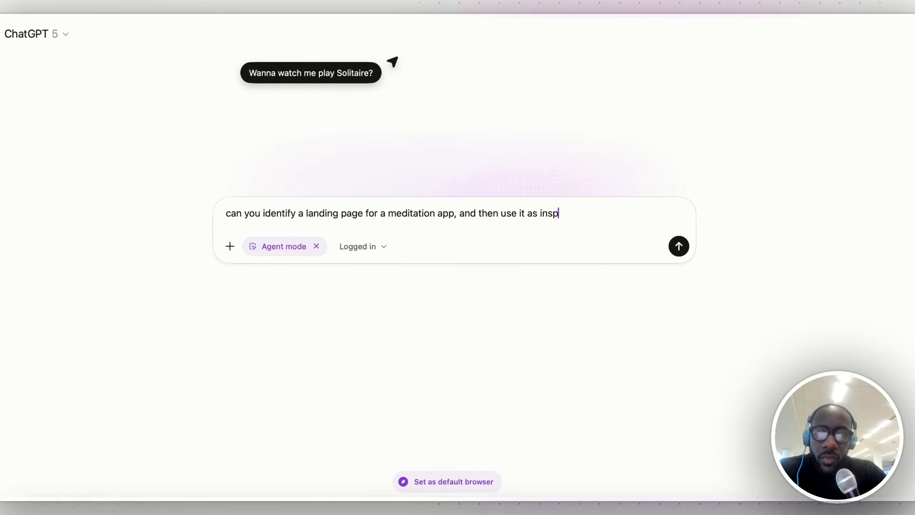
text(iration to code our own)
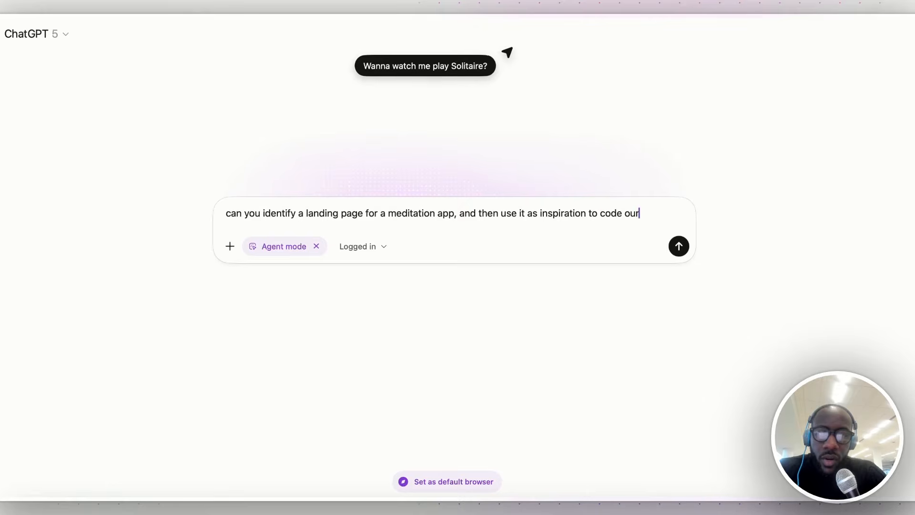
Reword the middle of the prompt to read "a meditation app that you can use as inspiration to code our own".
click(497, 216)
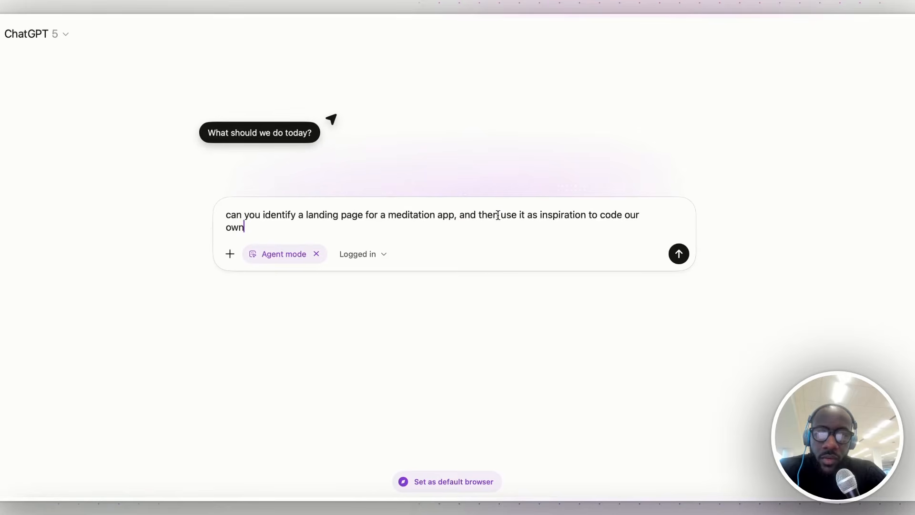
key(BackSpace)
key(BackSpace)
key(BackSpace)
key(BackSpace)
key(BackSpace)
key(BackSpace)
key(BackSpace)
key(BackSpace)
key(BackSpace)
key(BackSpace)
text(that you can)
click(540, 214)
key(BackSpace)
key(BackSpace)
key(BackSpace)
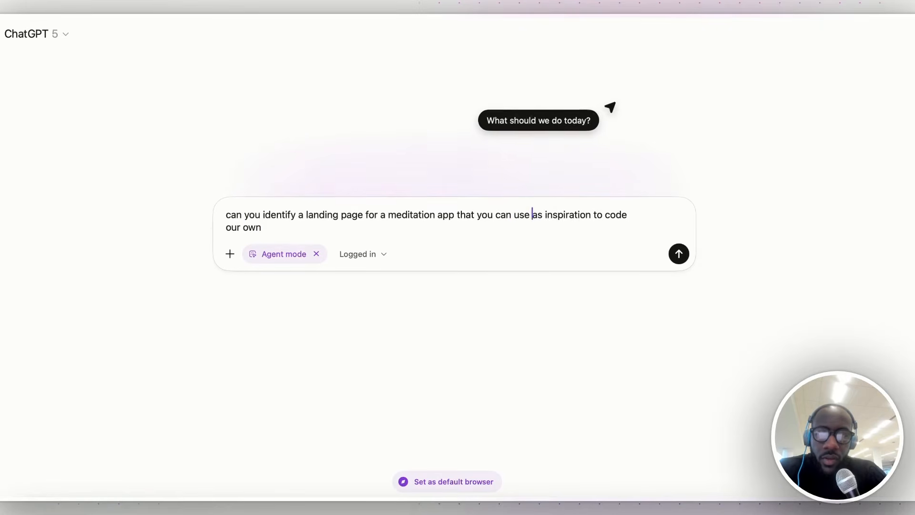
Append "? And then go out and develop the site with the coding language of your choice" and send the prompt.
click(550, 224)
text(? And then go out and)
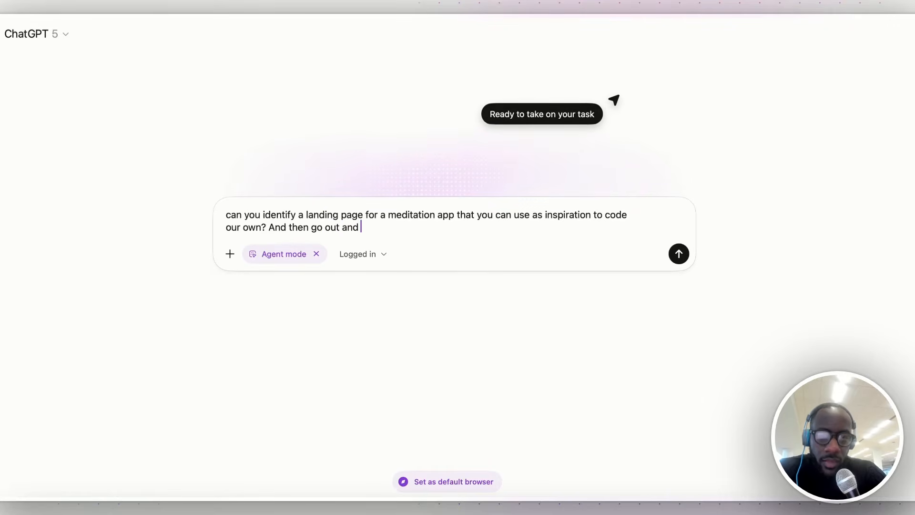
text( develop the site with the )
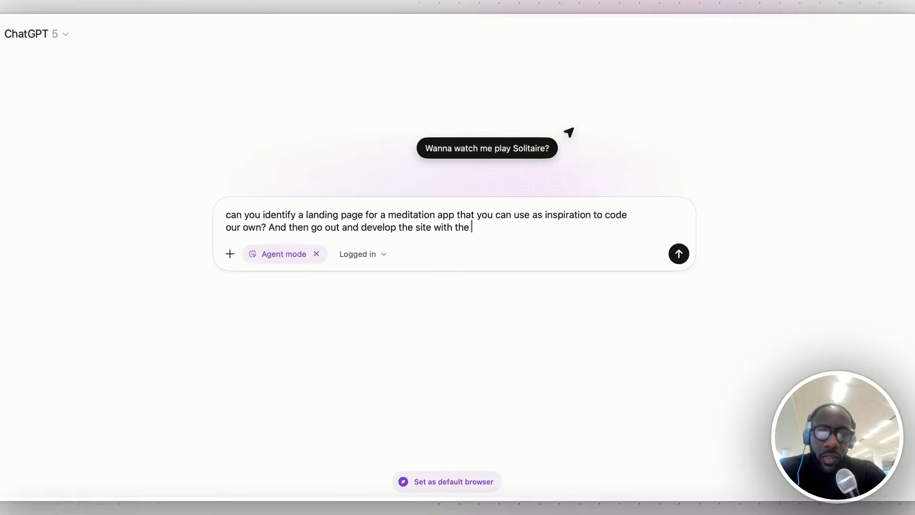
text(coding language of your choice)
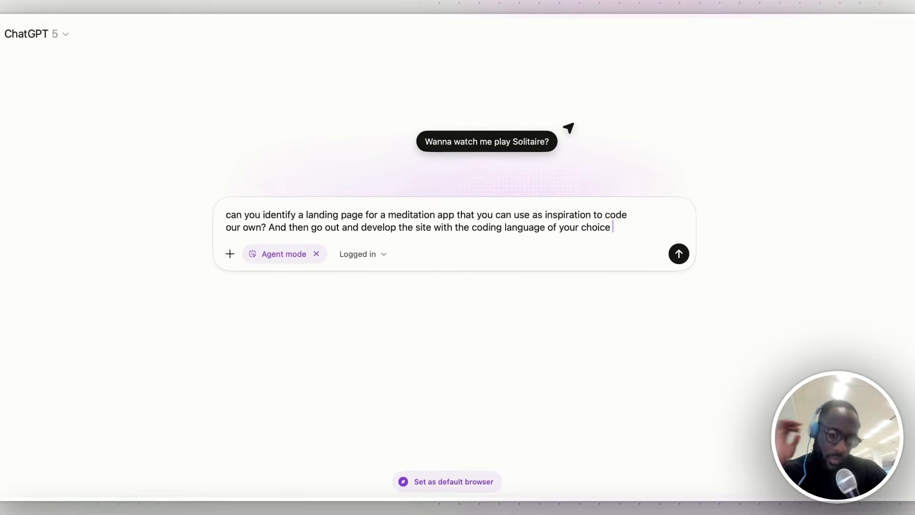
key(Return)
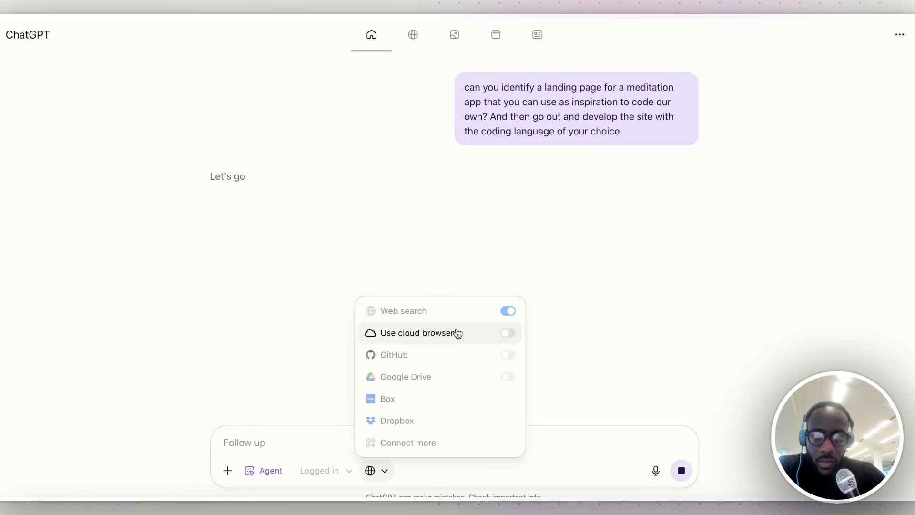
Enable the cloud browser, GitHub and Google Drive as sources for the agent and close the source options.
click(510, 335)
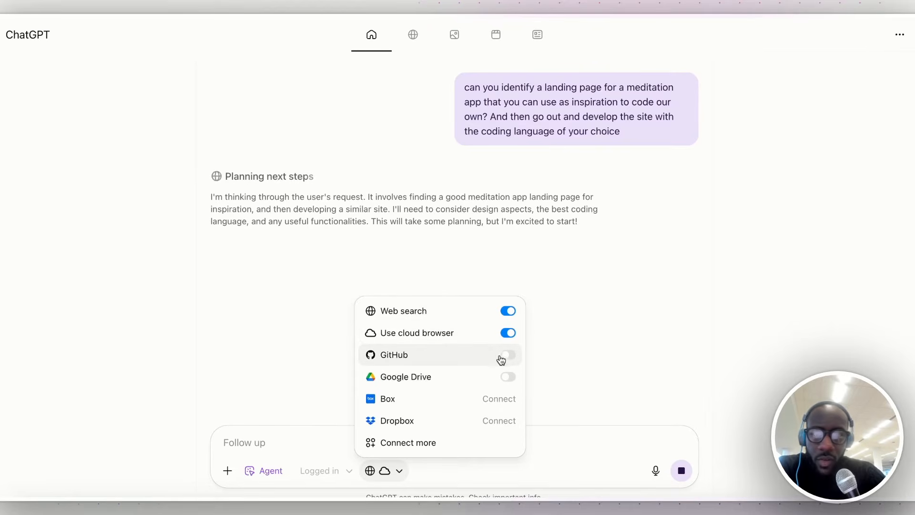
click(509, 379)
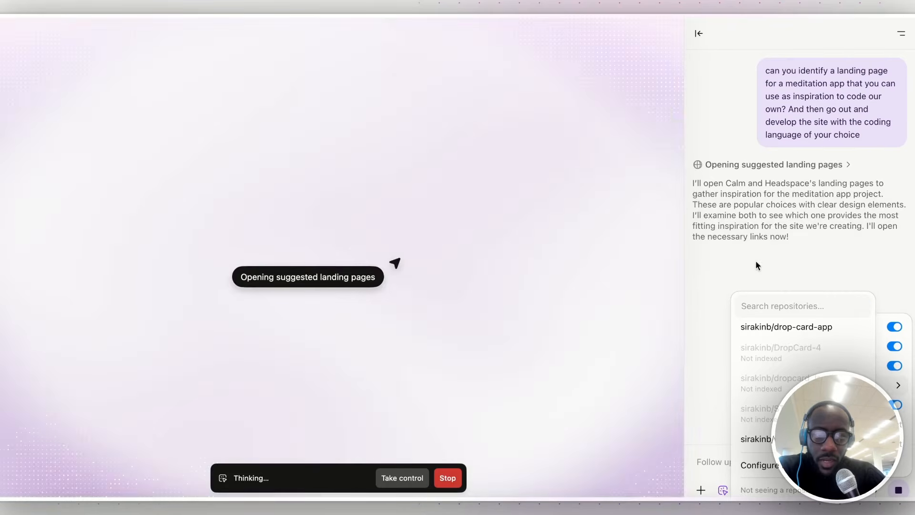
click(705, 323)
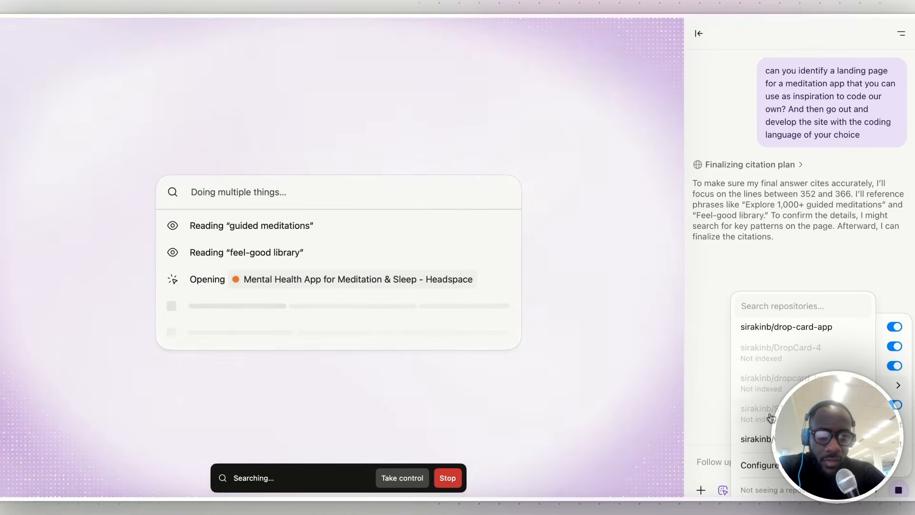
click(703, 406)
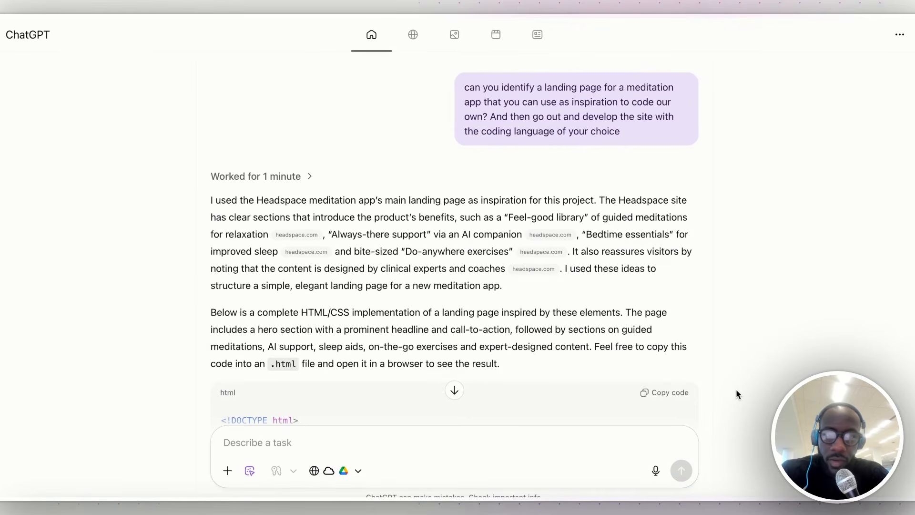
Review the generated landing page code and send the prompt "can you find a cloud development environment and implement this as a preview?".
scroll(657, 257, down, 2)
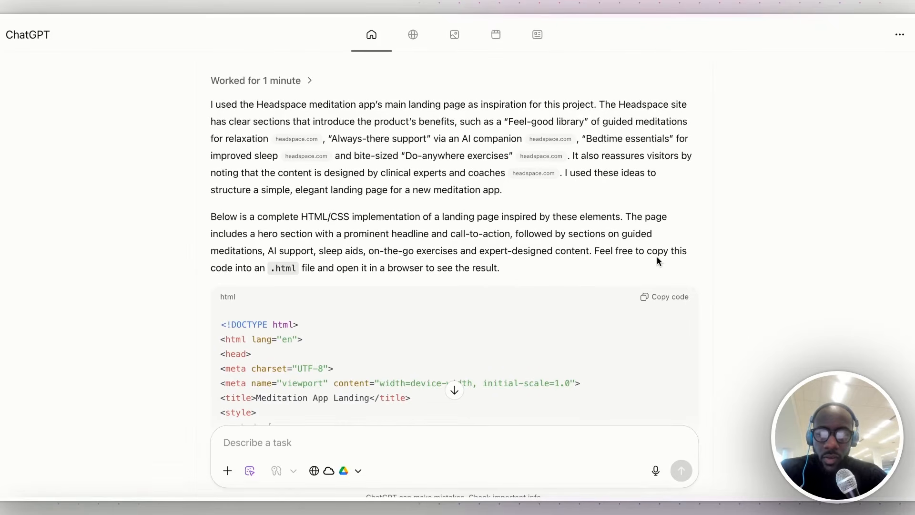
scroll(657, 258, down, 20)
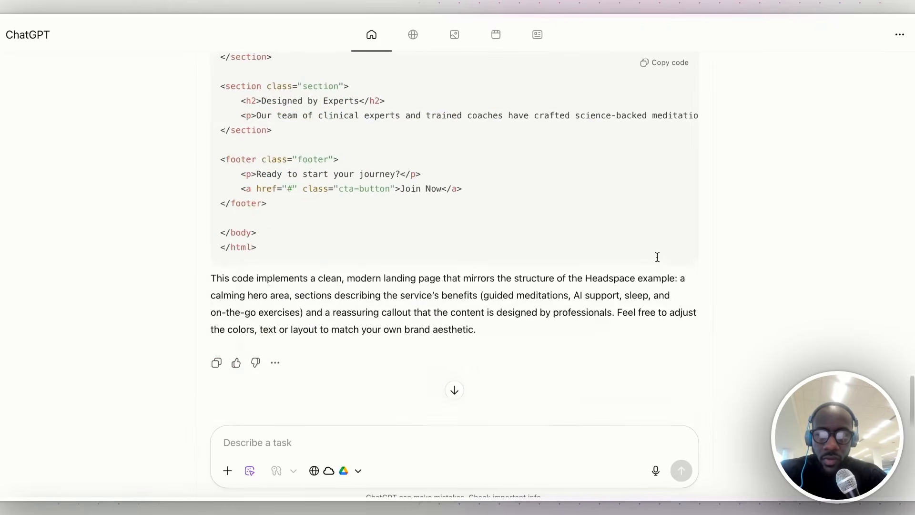
click(286, 443)
text(can you find a cloud development environment and)
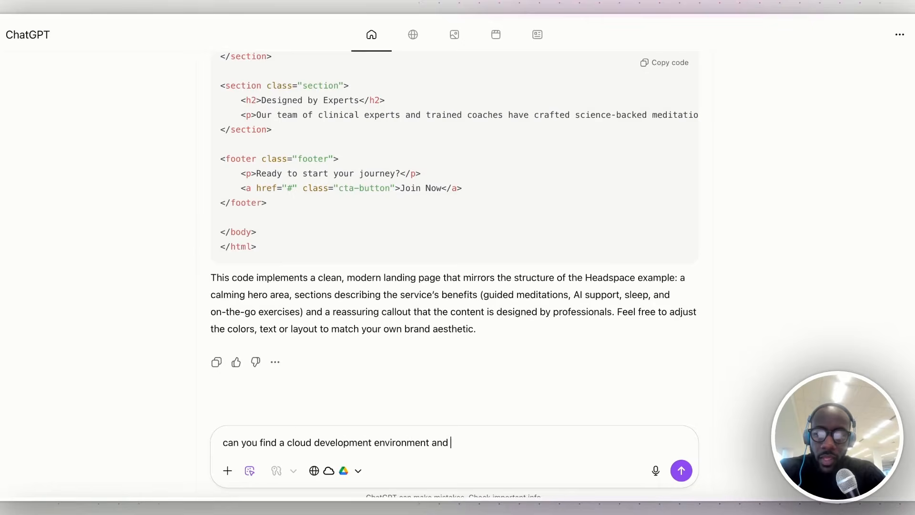
text( implement this as)
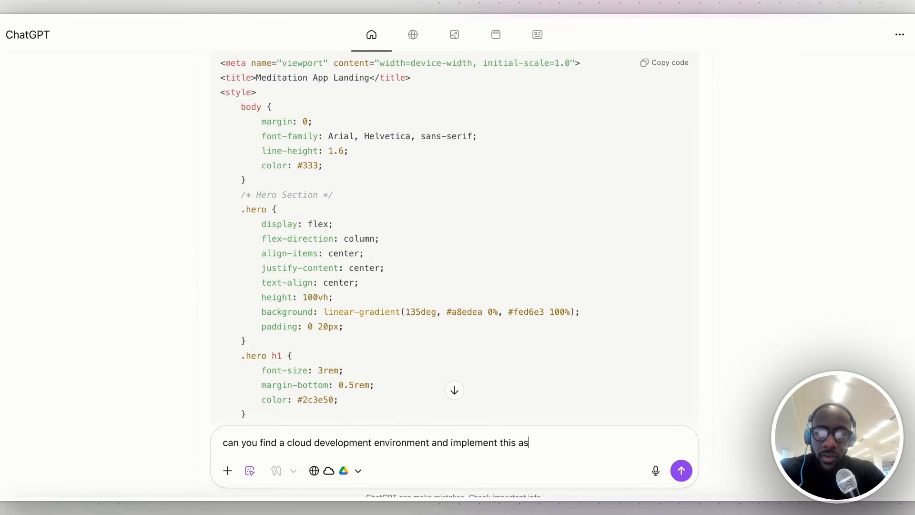
text( a preview?)
key(Return)
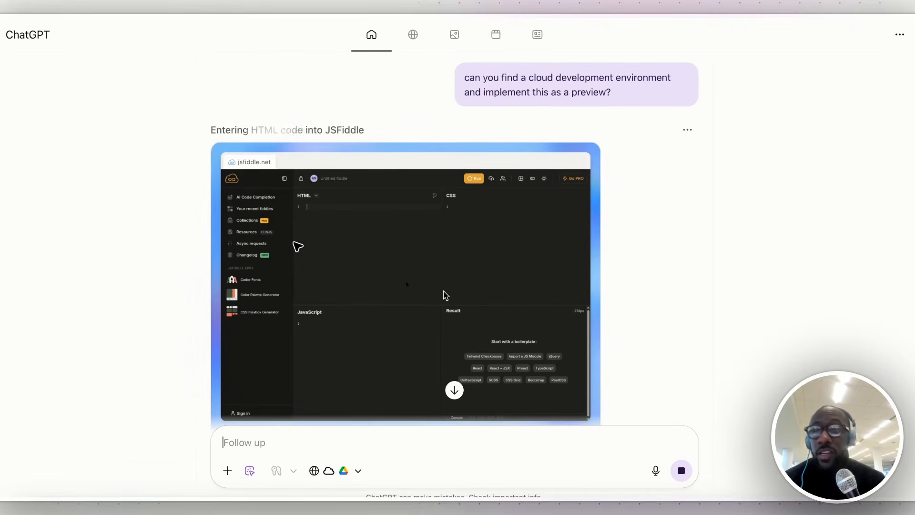
Look through the agent's source options and the list of apps and connectors available to connect, and close the settings.
click(358, 472)
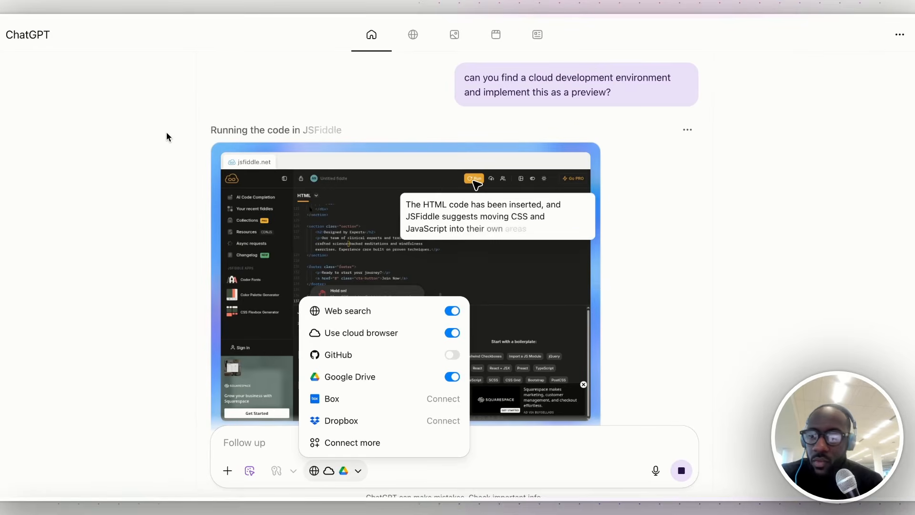
key(Escape)
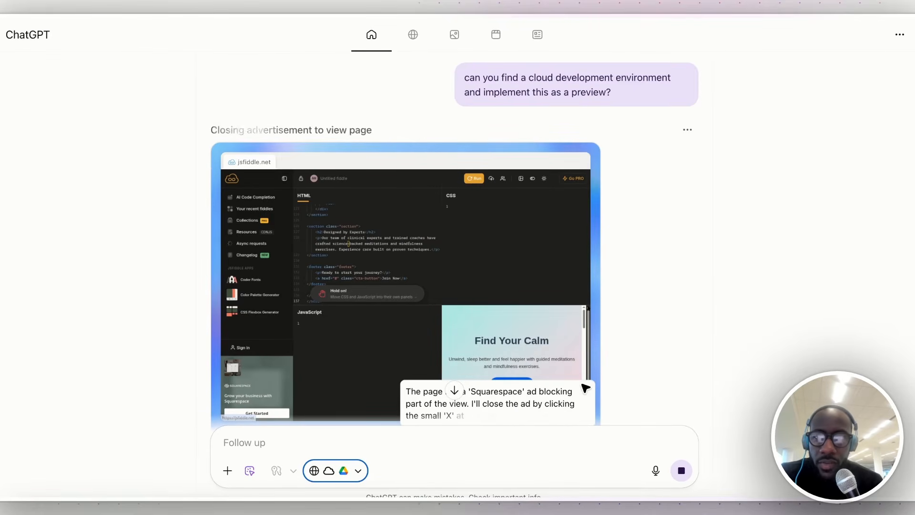
scroll(686, 288, down, 3)
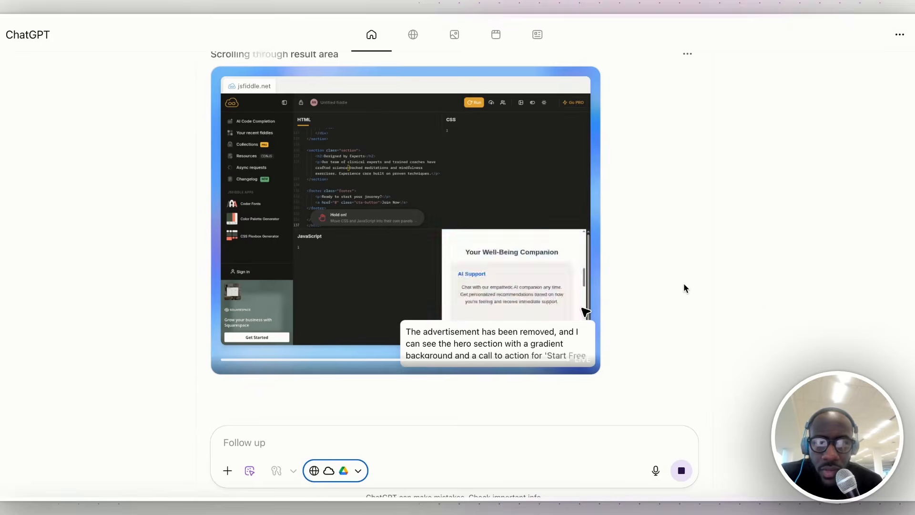
click(337, 471)
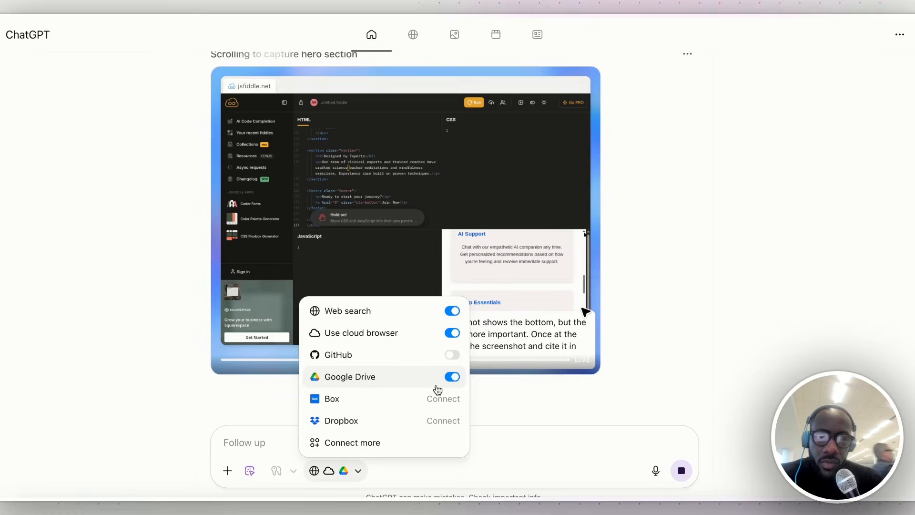
click(362, 444)
scroll(460, 298, down, 10)
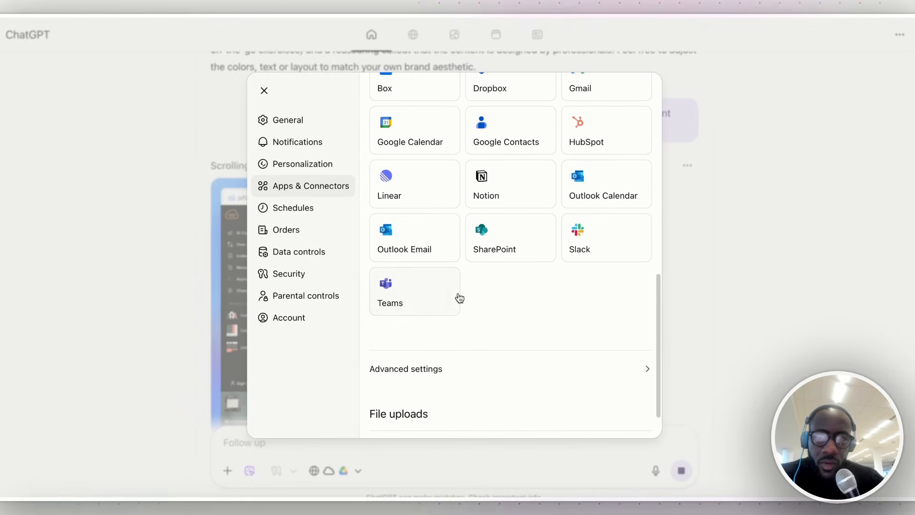
click(263, 90)
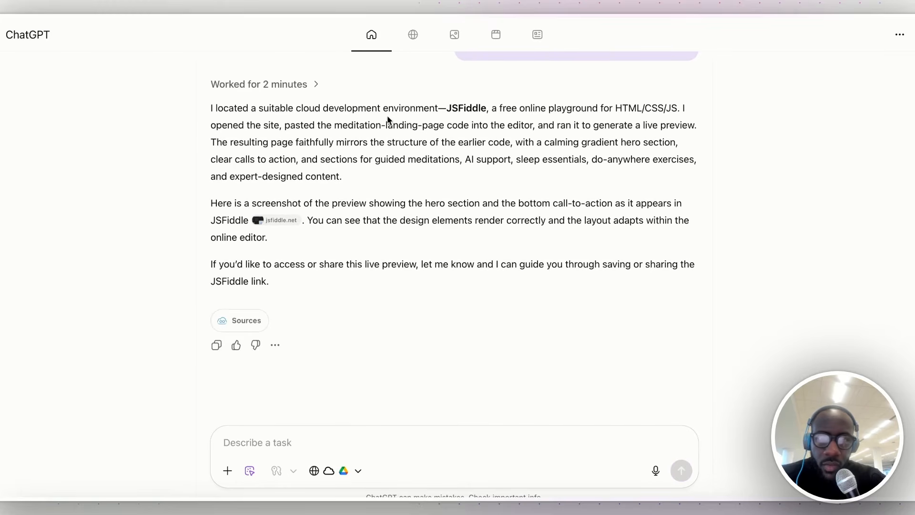
Turn off the cloud browser and send a follow-up prompt asking the agent to do it again in a different style.
click(282, 219)
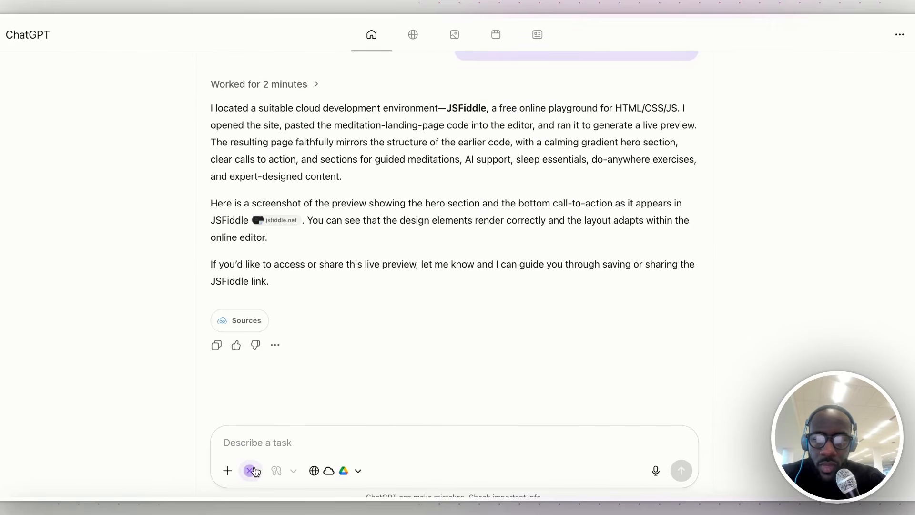
click(358, 470)
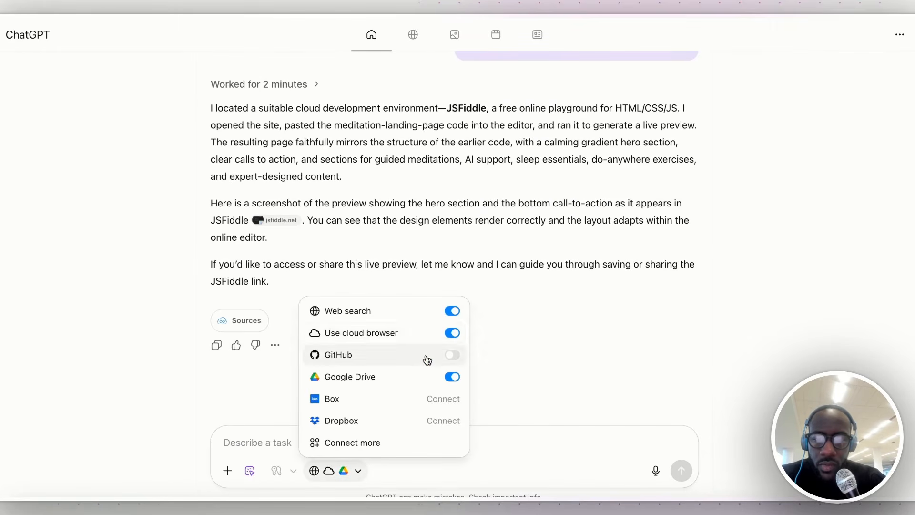
click(454, 333)
click(460, 444)
text(ok)
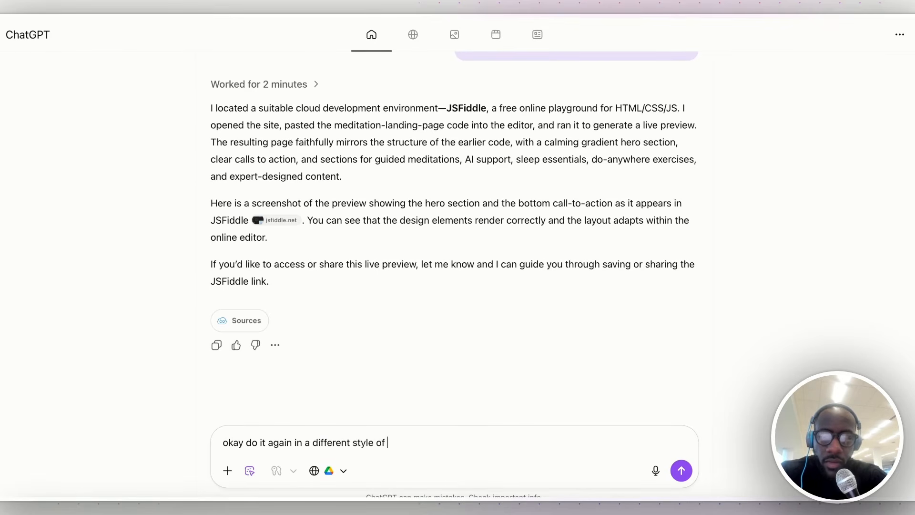
key(Return)
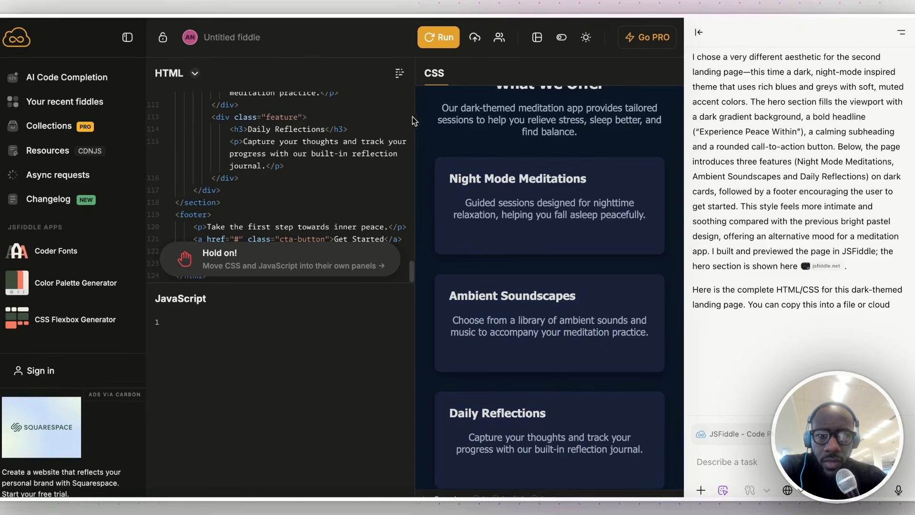
Widen the JSFiddle preview to examine the dark meditation landing page from hero section to footer, and shrink the preview again.
drag(415, 121, 107, 126)
scroll(364, 192, up, 1)
scroll(364, 192, up, 9)
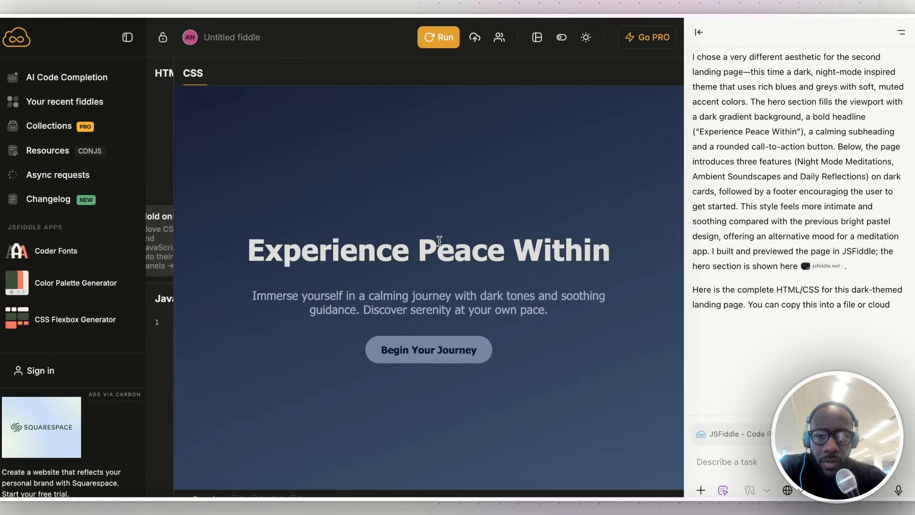
scroll(439, 242, down, 10)
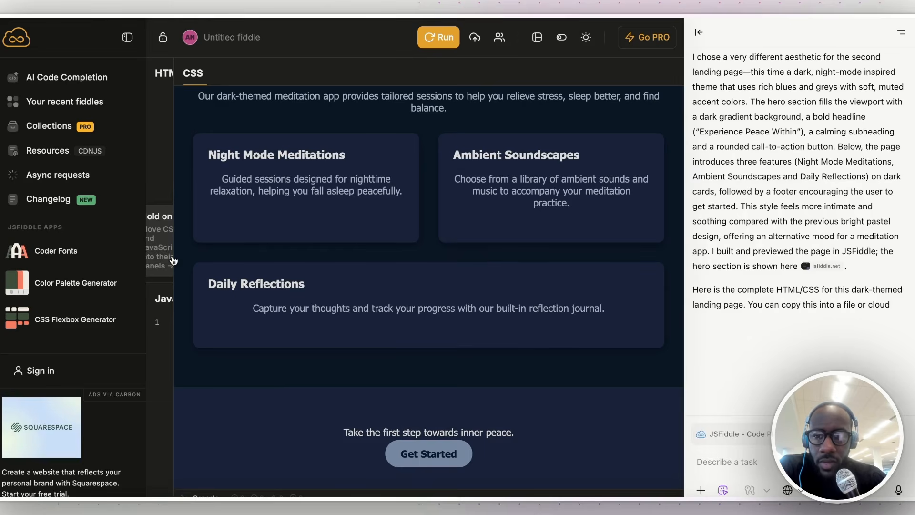
drag(174, 260, 528, 276)
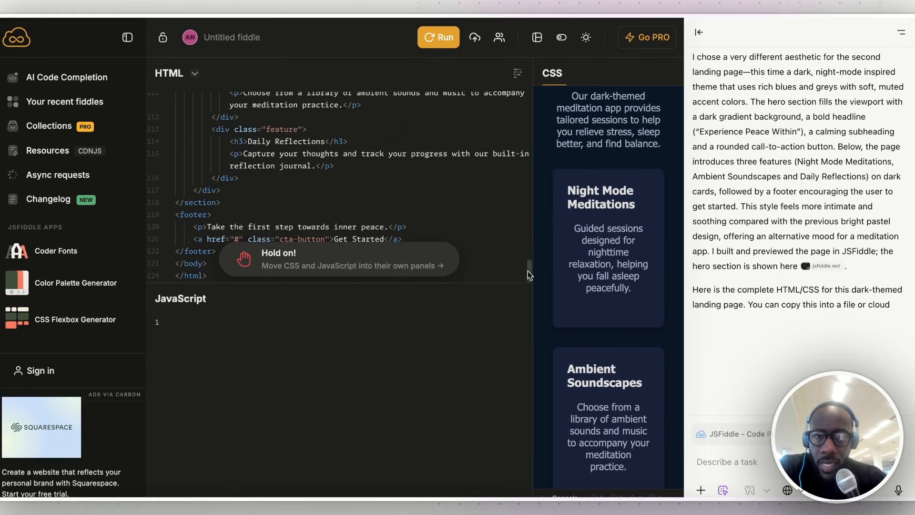
Expand the side chat to the full page and go to the end of the agent's reply.
click(901, 32)
click(902, 36)
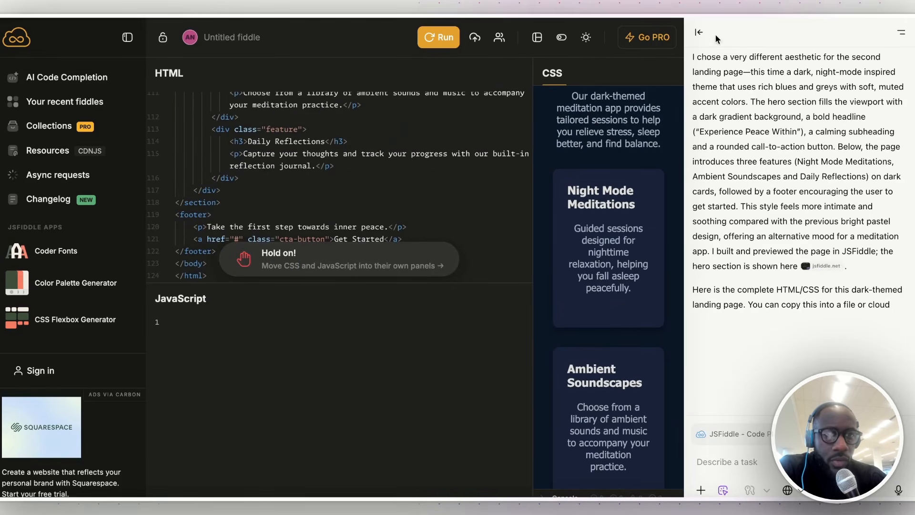
click(699, 32)
scroll(459, 190, down, 15)
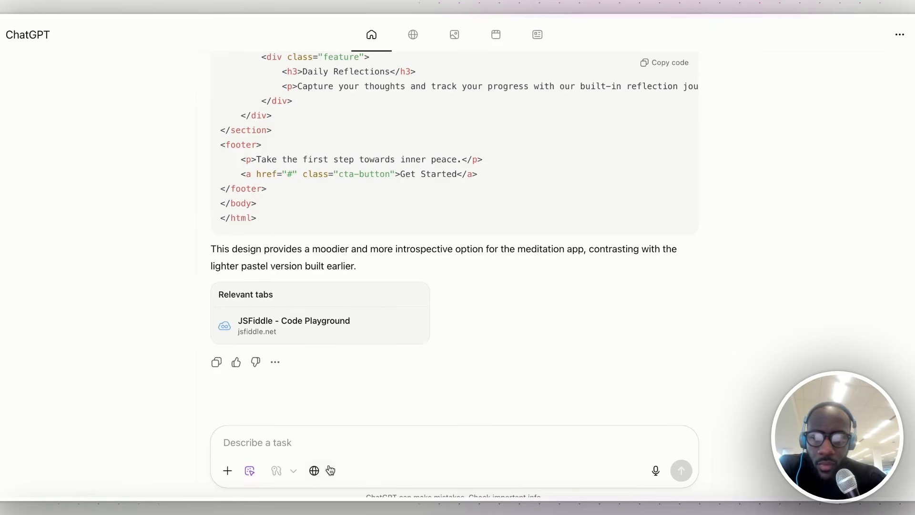
Check which source options are available to the agent in this conversation and close the list.
click(330, 471)
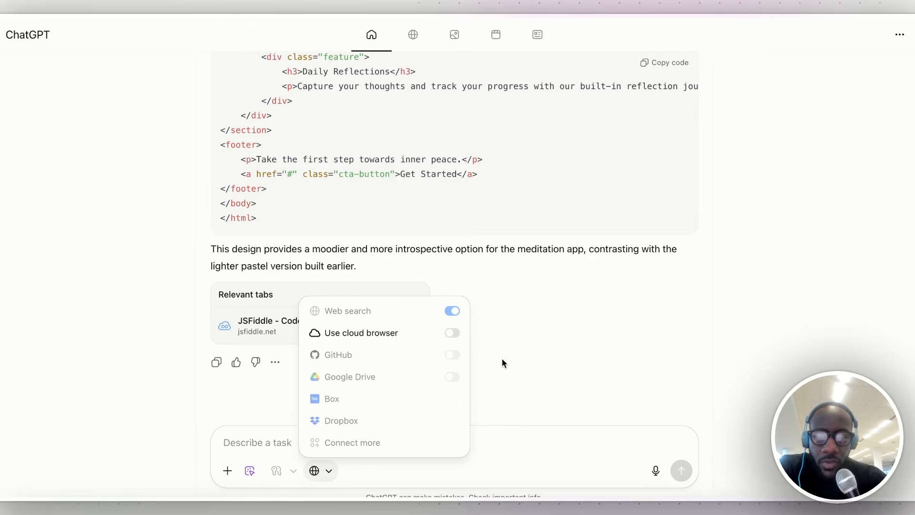
click(899, 41)
click(899, 41)
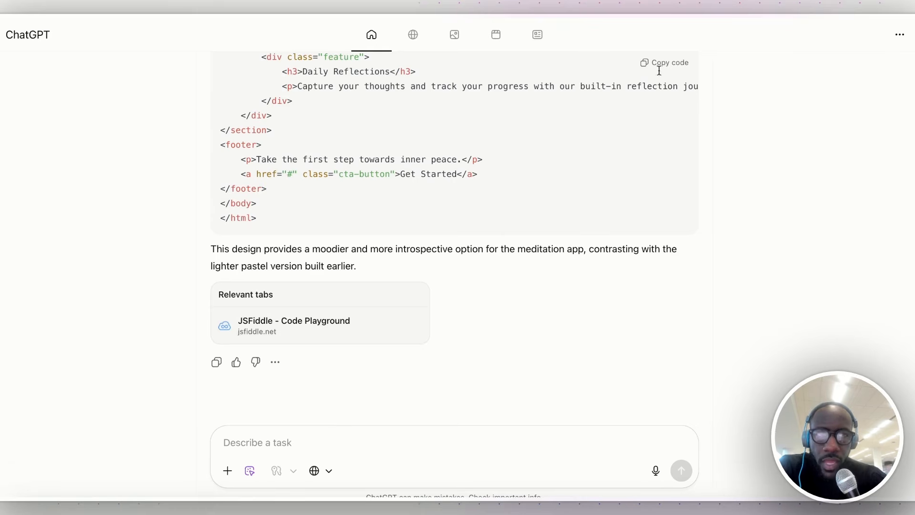
Open a new chat in Agent mode and view its logged-in and logged-out options.
click(8, 19)
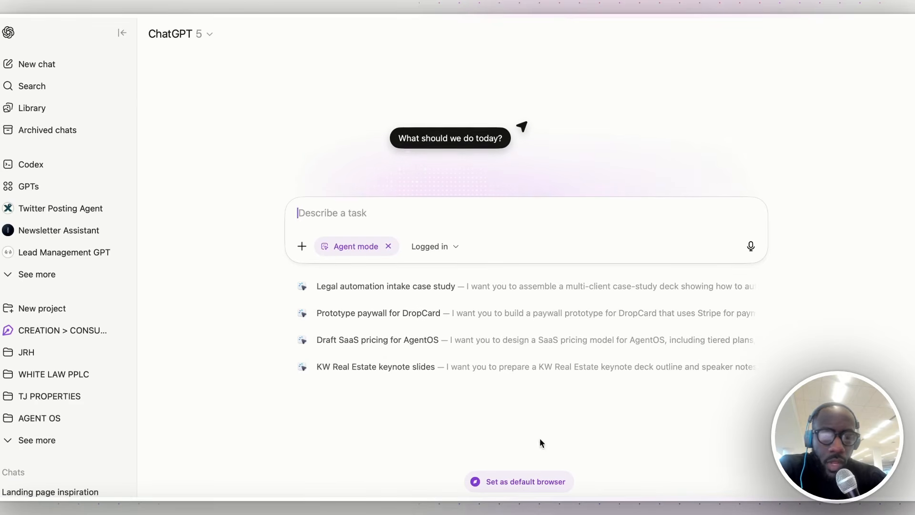
click(461, 247)
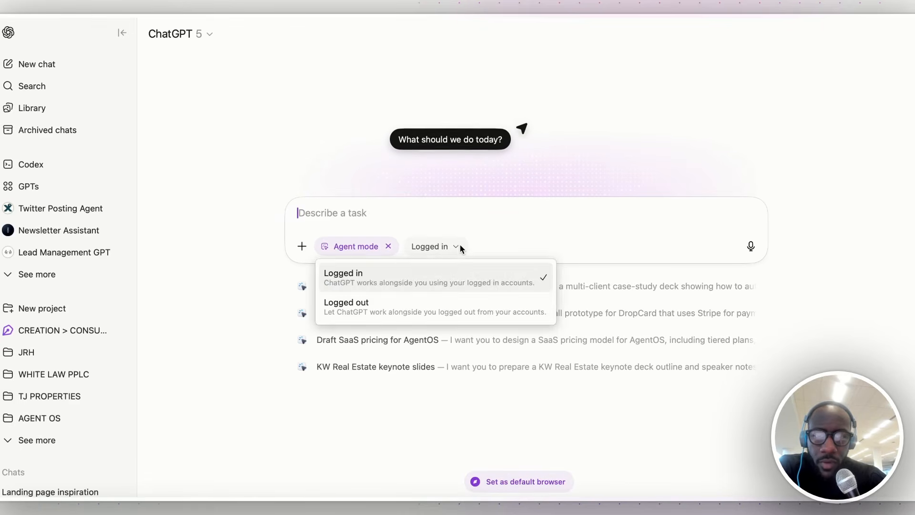
click(461, 245)
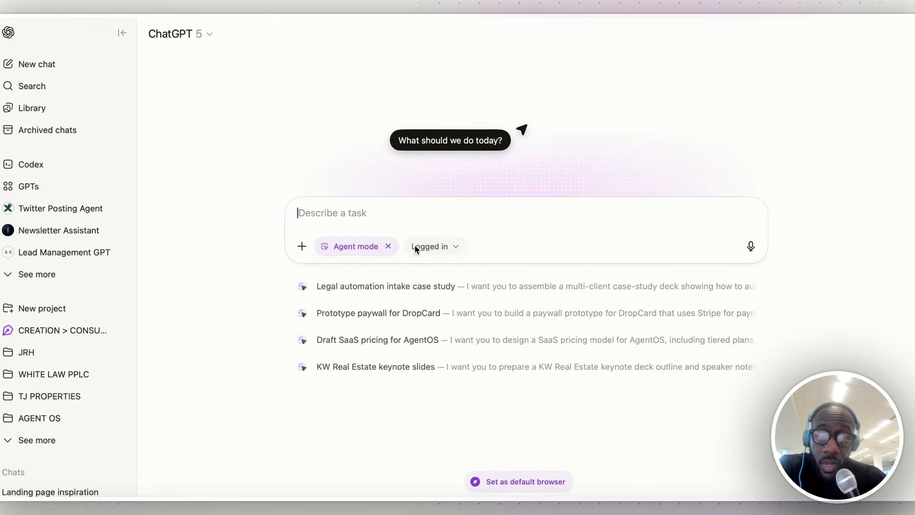
View the attachments, tools and additional apps that can be added to a task, and collapse the sidebar.
click(301, 247)
mouse_move(305, 436)
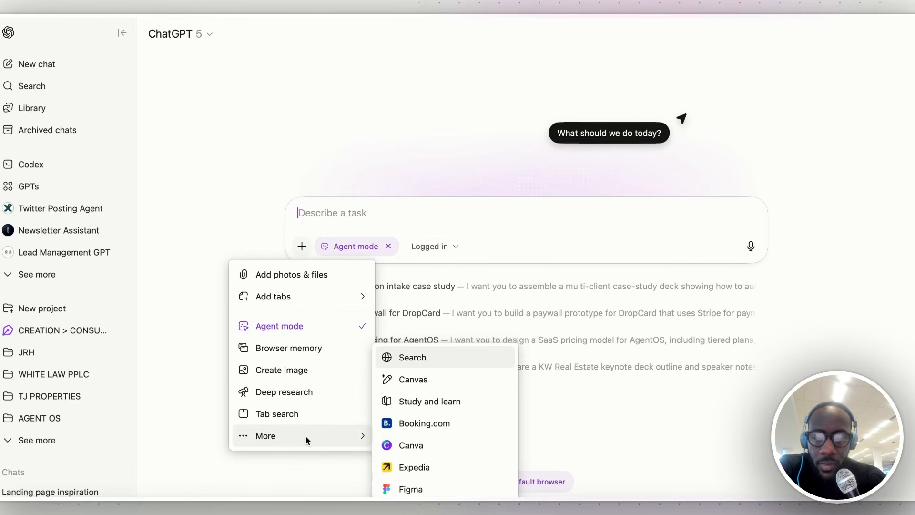
click(299, 147)
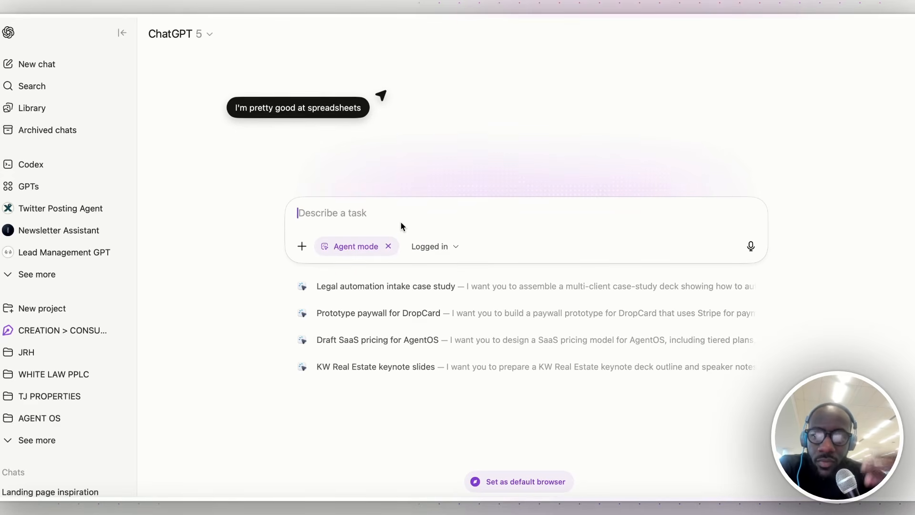
click(122, 33)
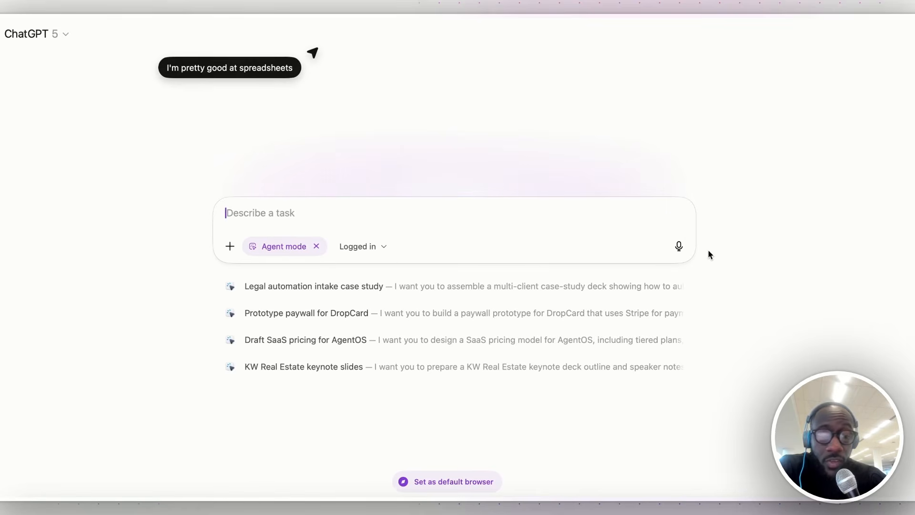